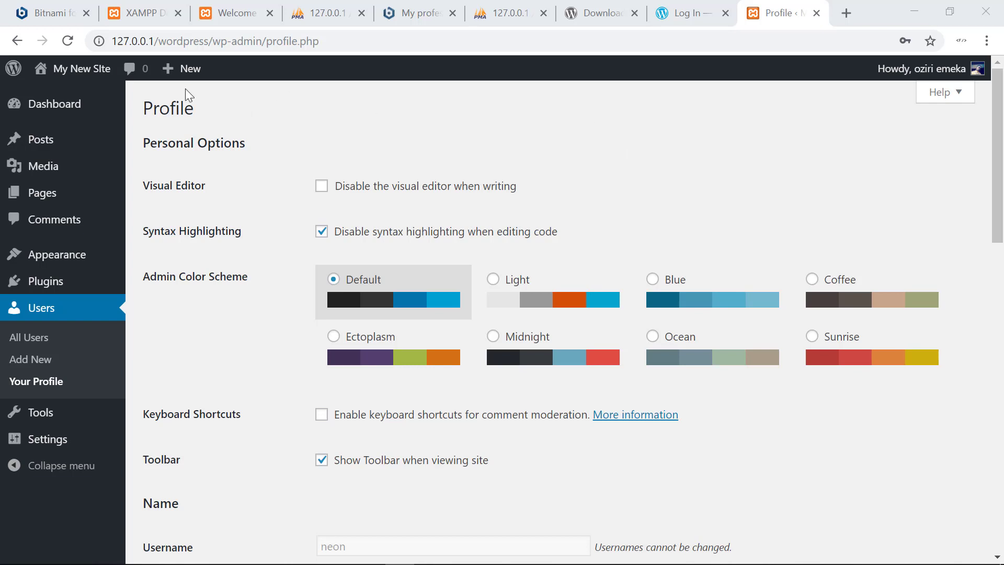
- Preview the admin colour schemes one by one, from Light through Ocean to Sunrise
click(44, 95)
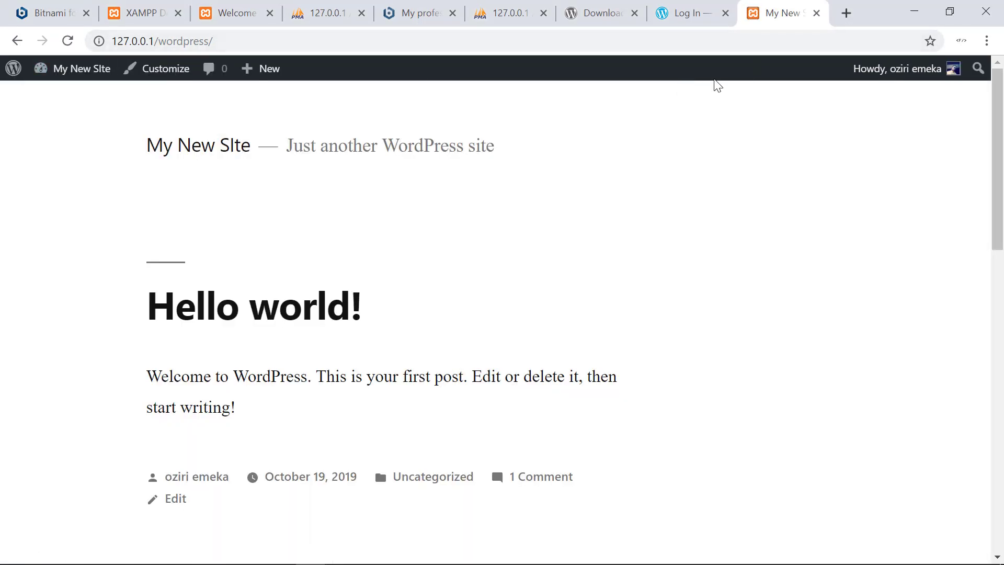
click(17, 41)
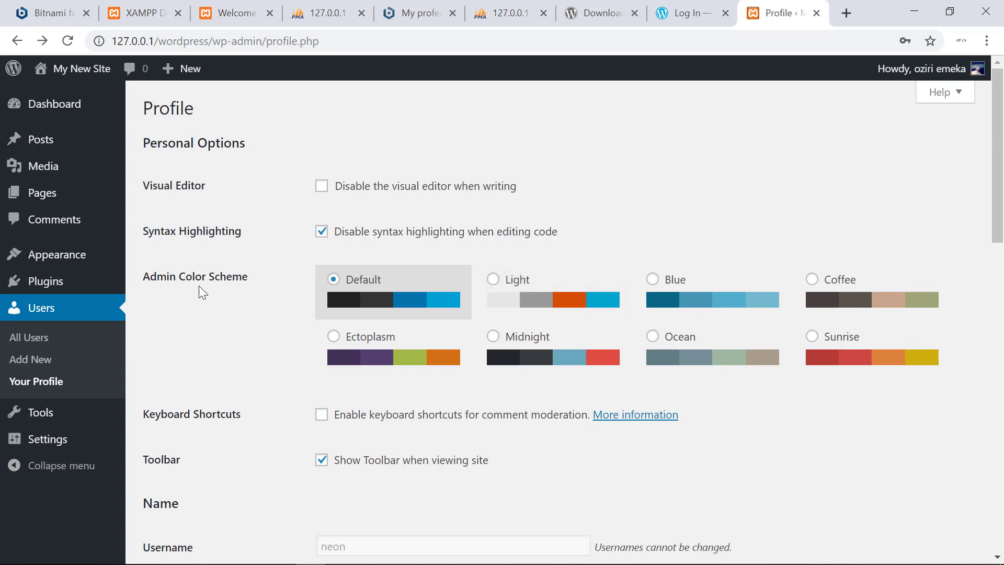
drag(202, 277, 292, 282)
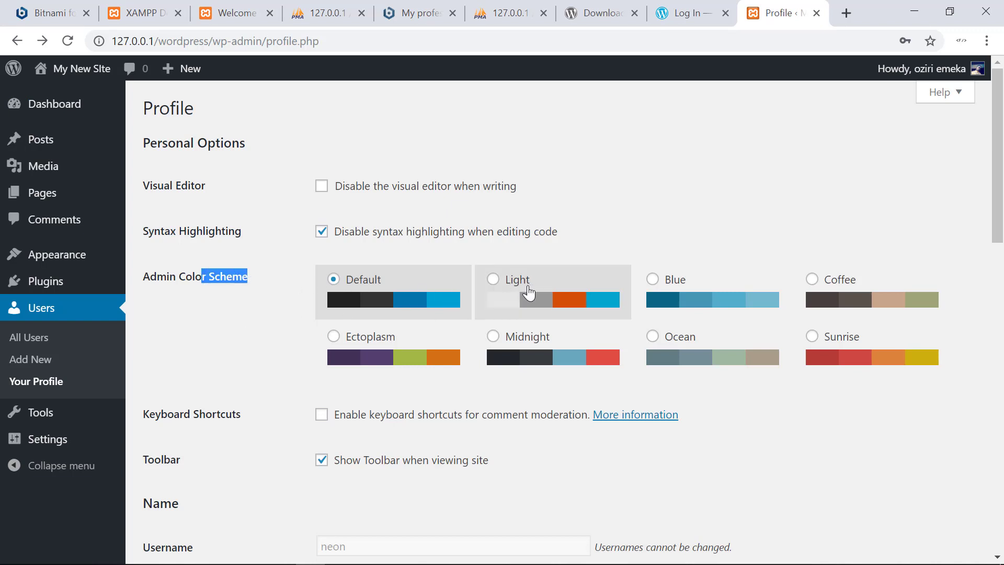
click(528, 291)
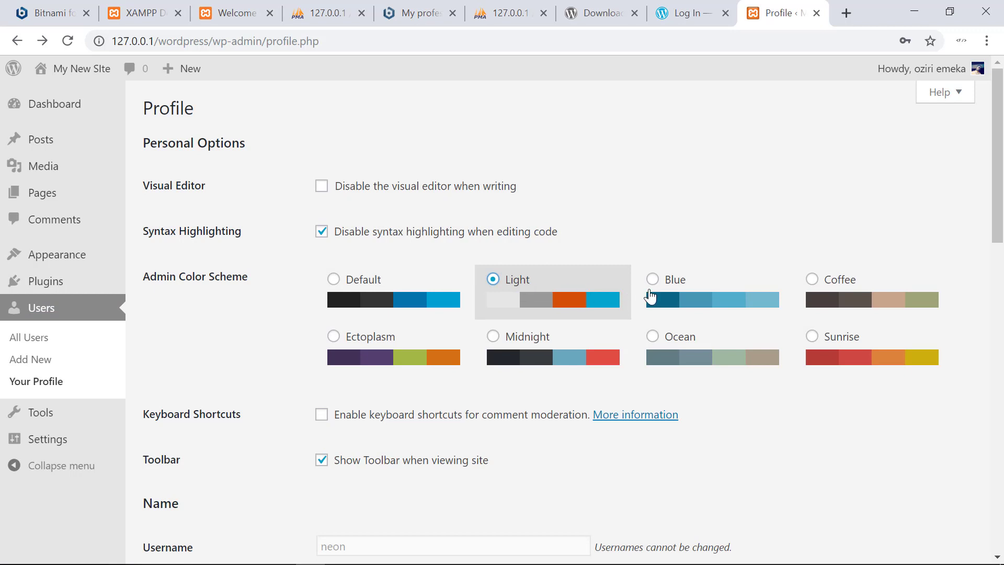
click(737, 293)
click(872, 298)
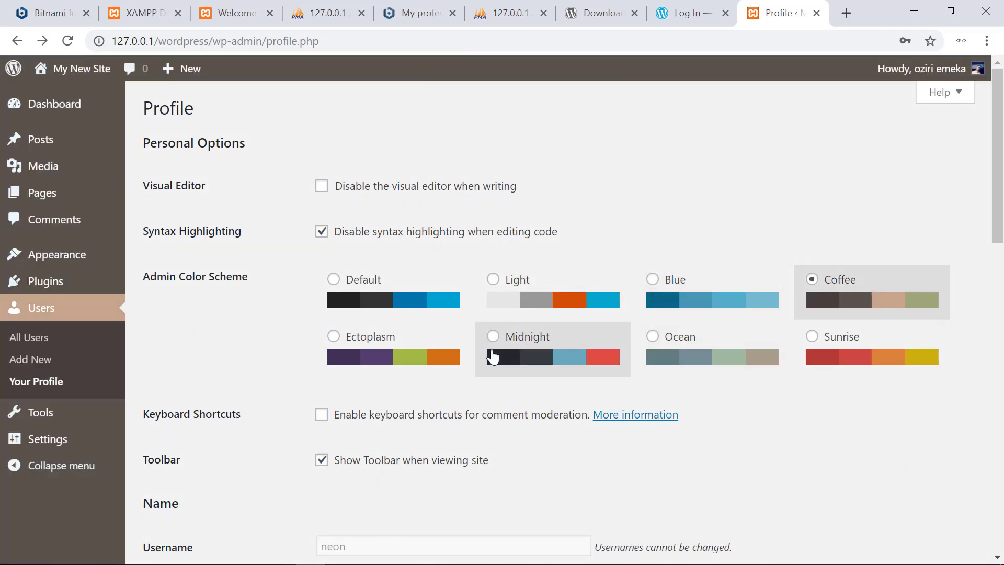
click(425, 354)
click(589, 336)
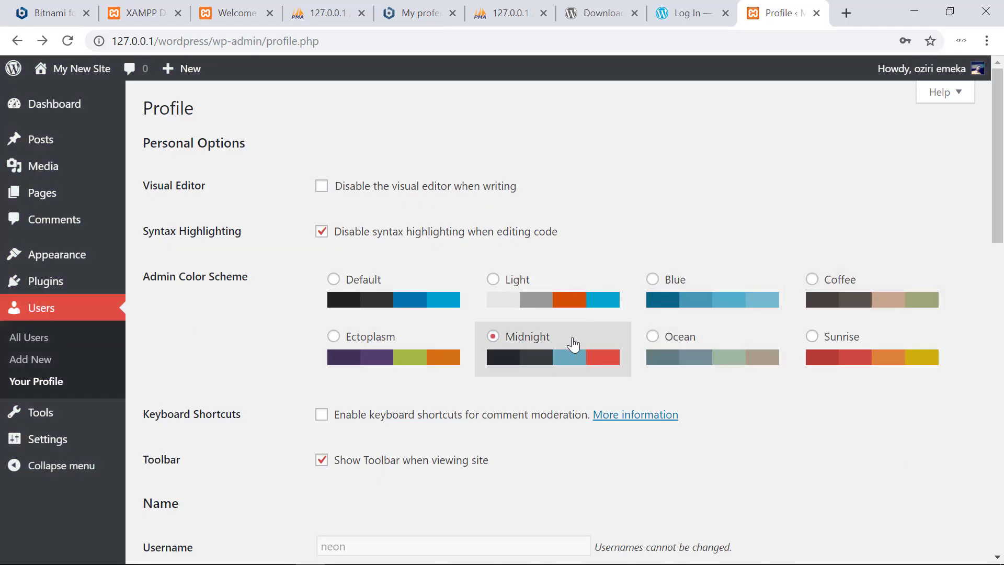
click(744, 340)
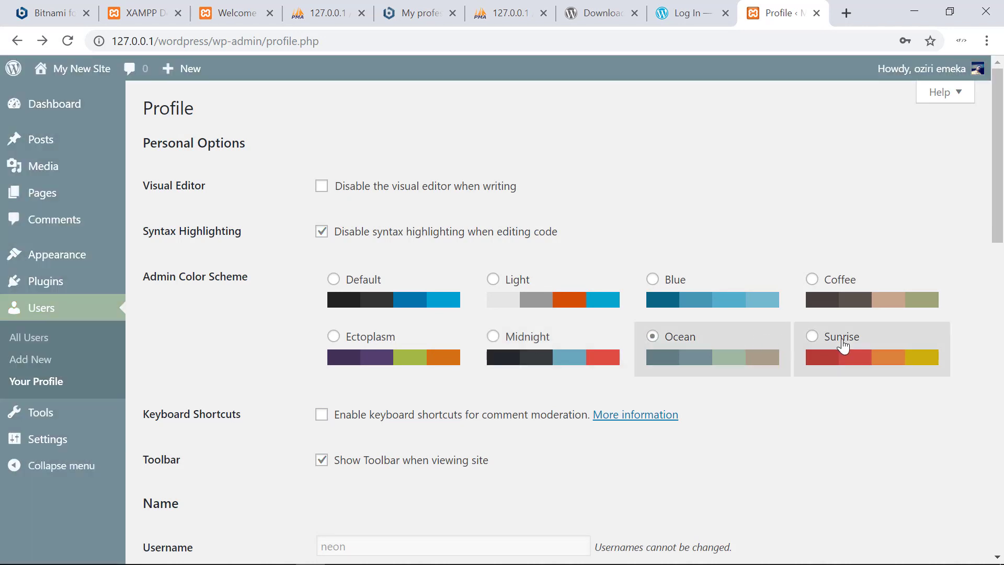
click(842, 344)
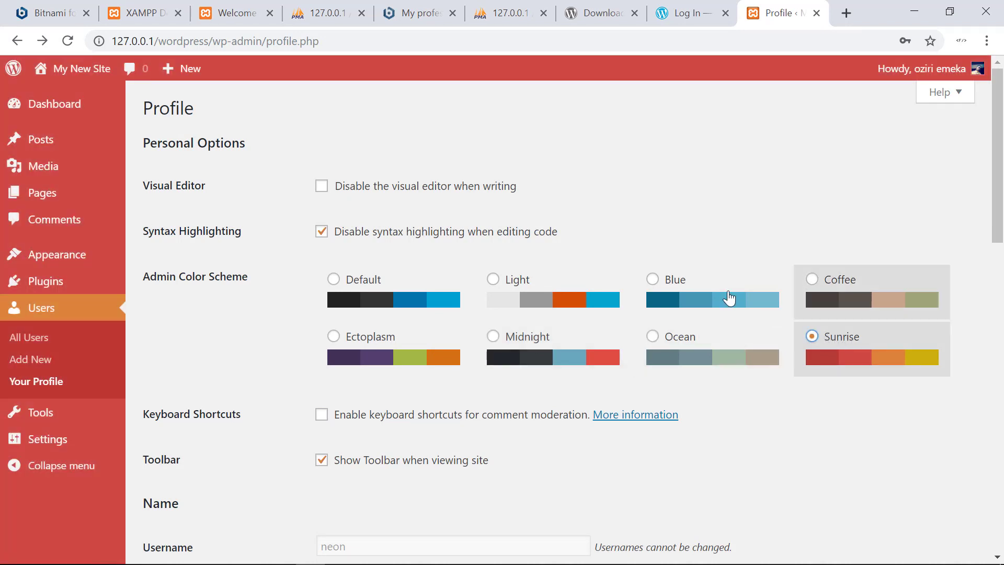
- Settle on the Sunrise colour scheme after rechecking Coffee, and save the profile
scroll(670, 219, down, 5)
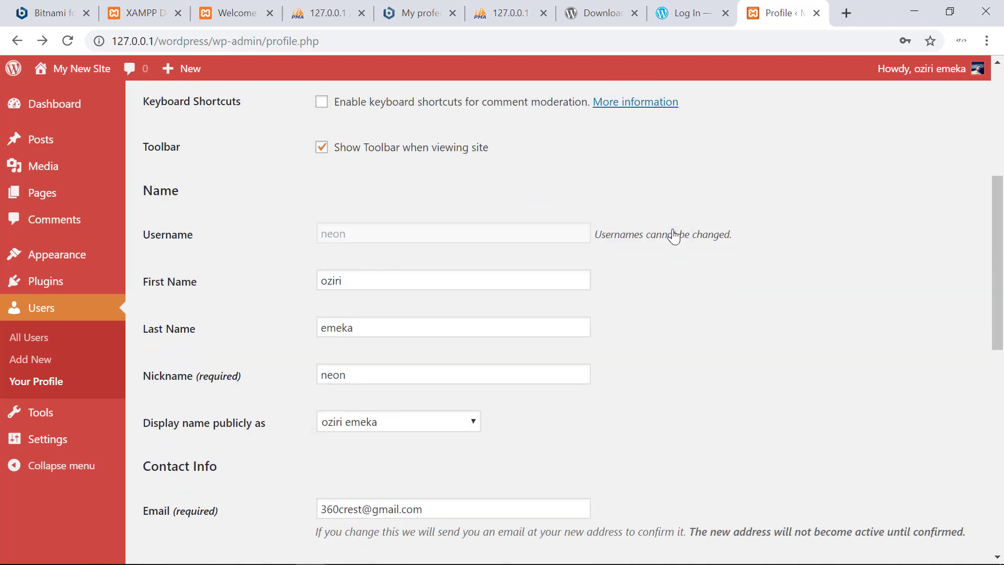
scroll(673, 234, up, 3)
click(815, 150)
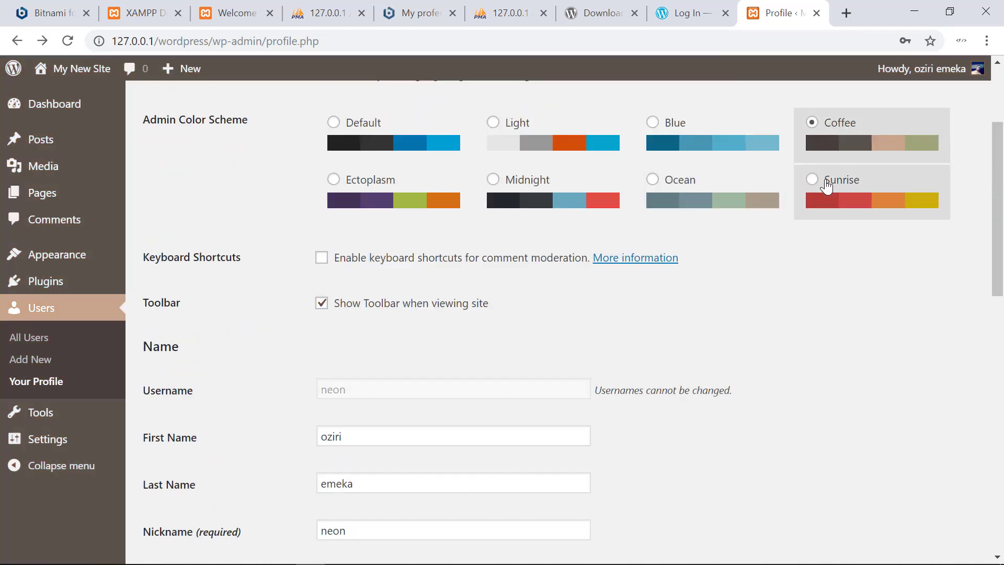
click(826, 183)
scroll(368, 293, down, 15)
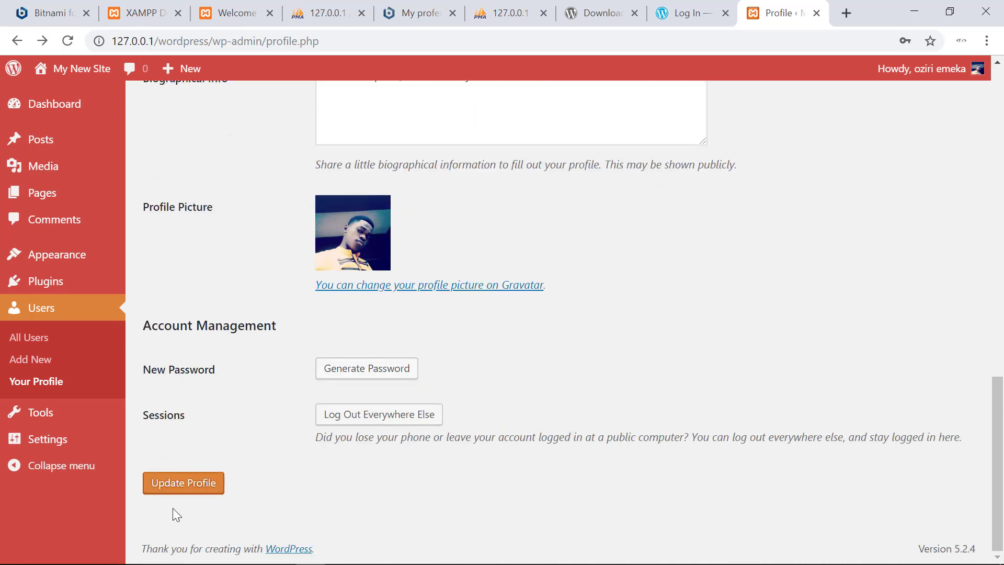
click(187, 491)
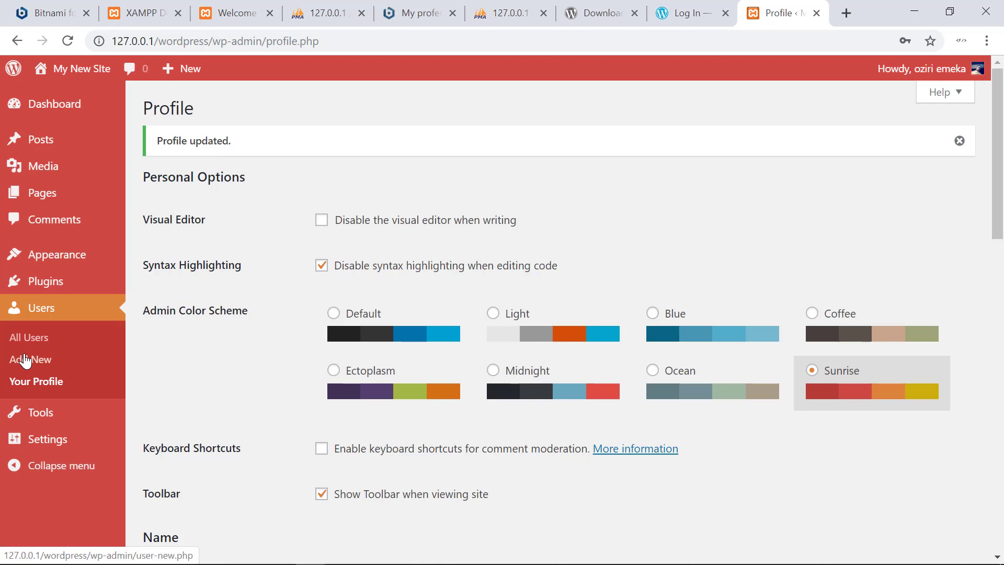
- Open All Users, select the single Administrator and review the Change role options without changing anything
click(42, 340)
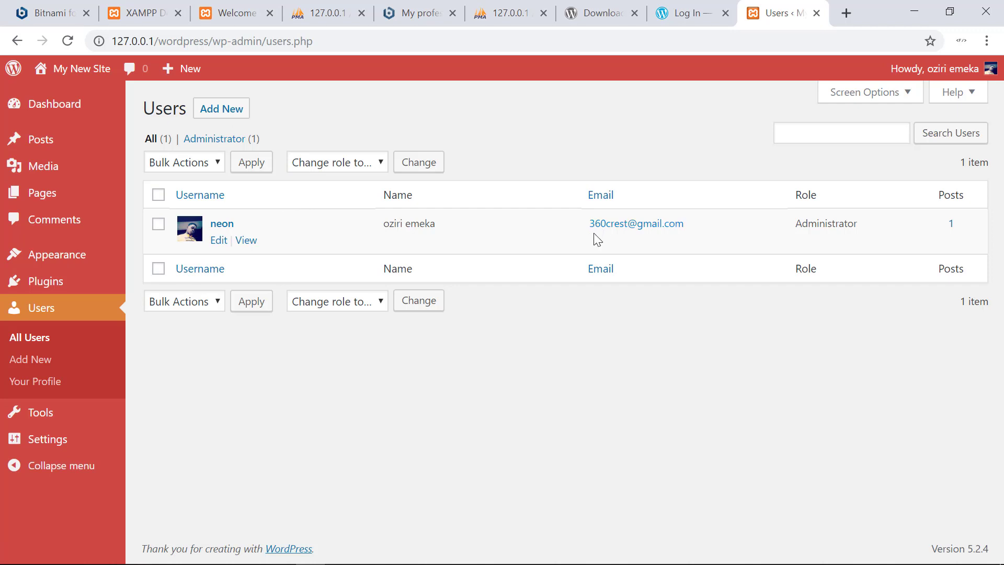
click(158, 225)
click(305, 162)
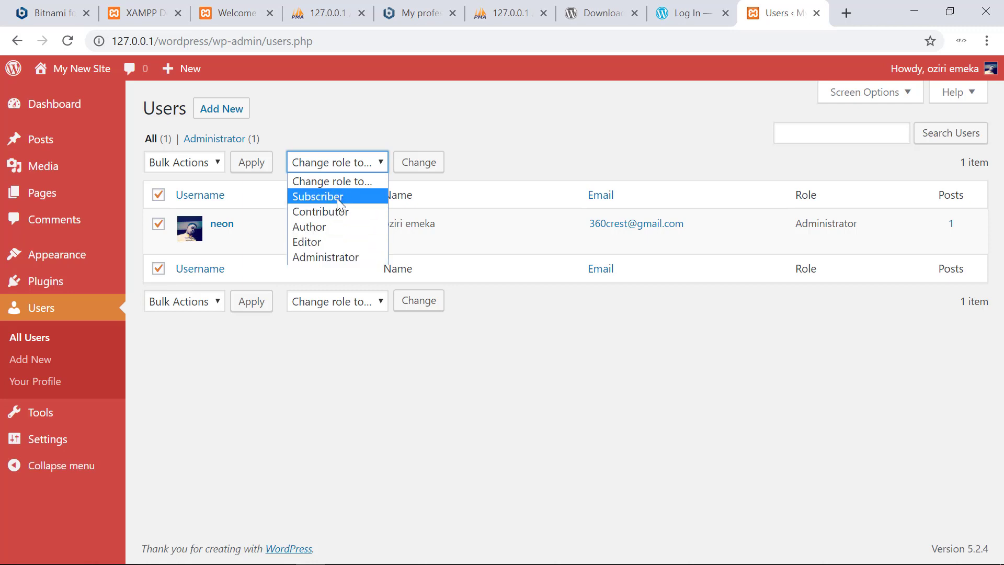
click(467, 119)
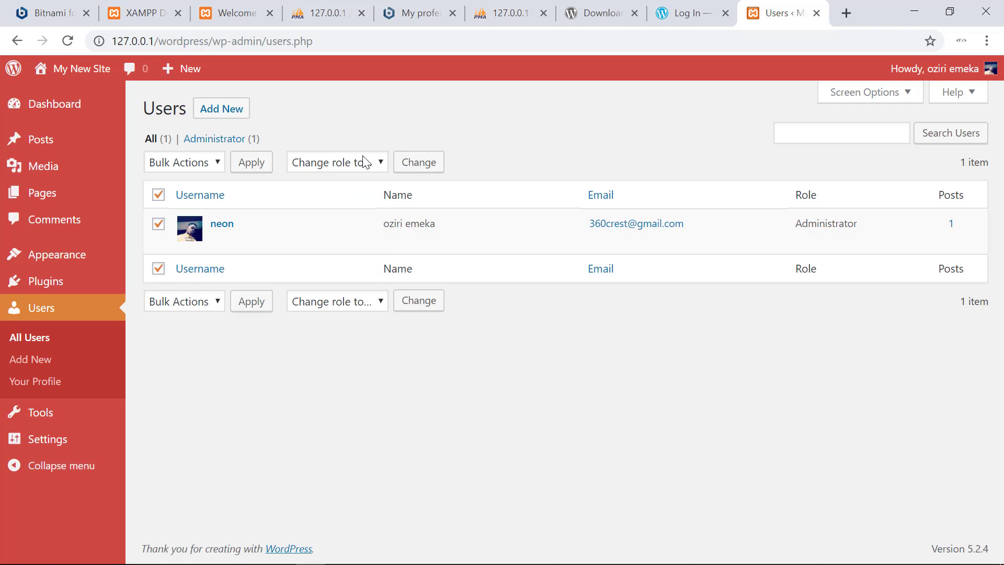
click(364, 162)
click(432, 133)
- In a new tab, search Google for 'wordpress user roles' and scroll through the results
click(843, 14)
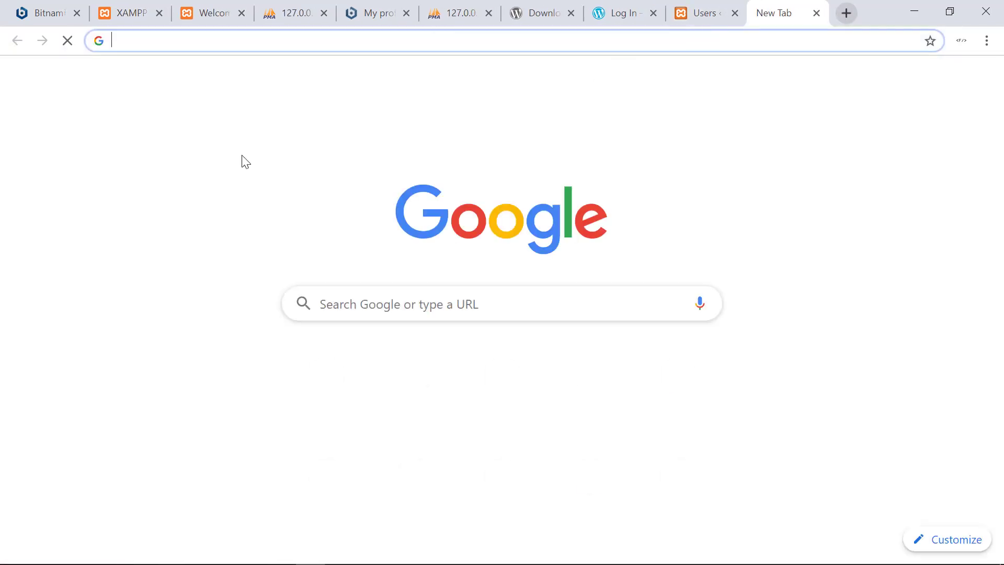
text(goo)
key(Return)
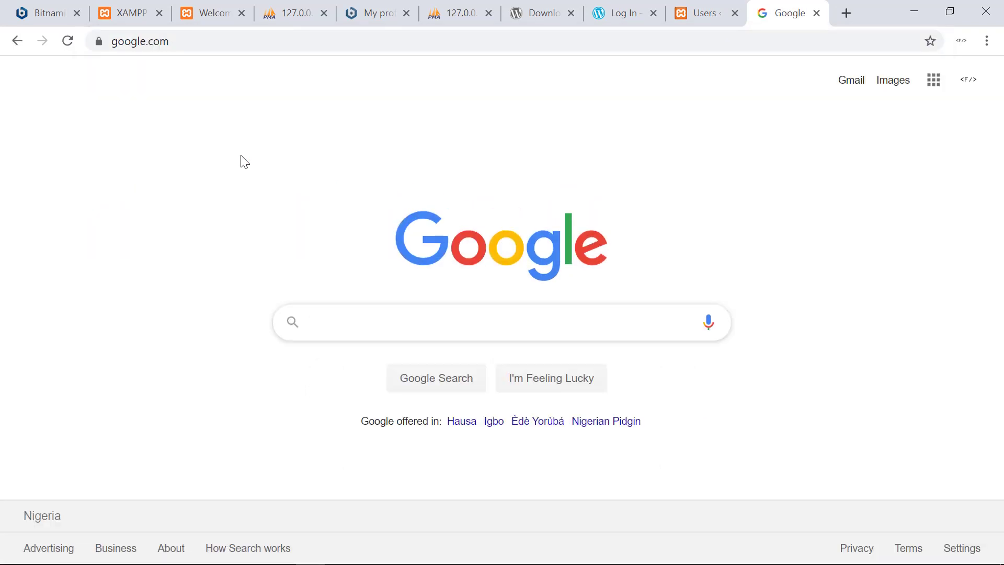
text(word)
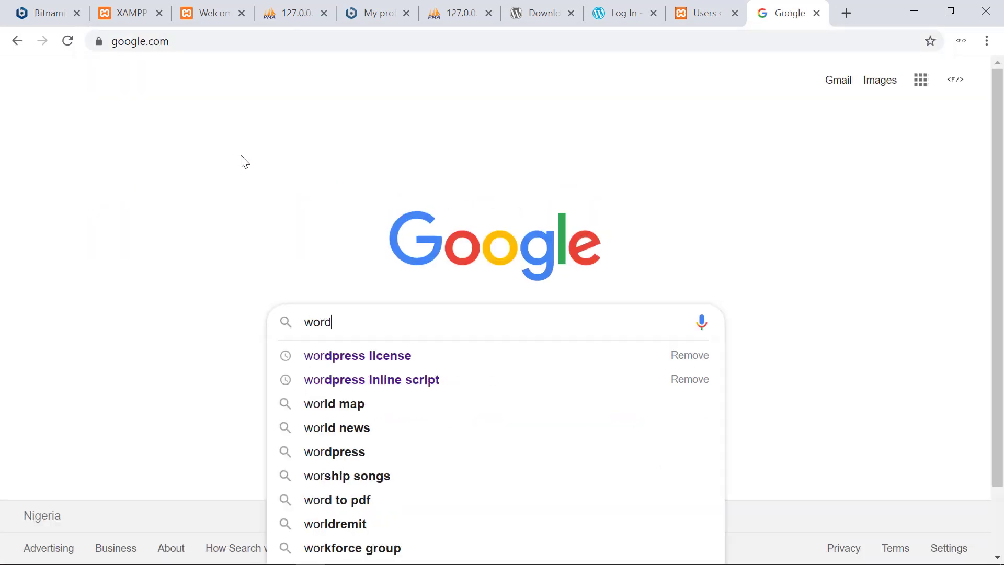
text(press user roles)
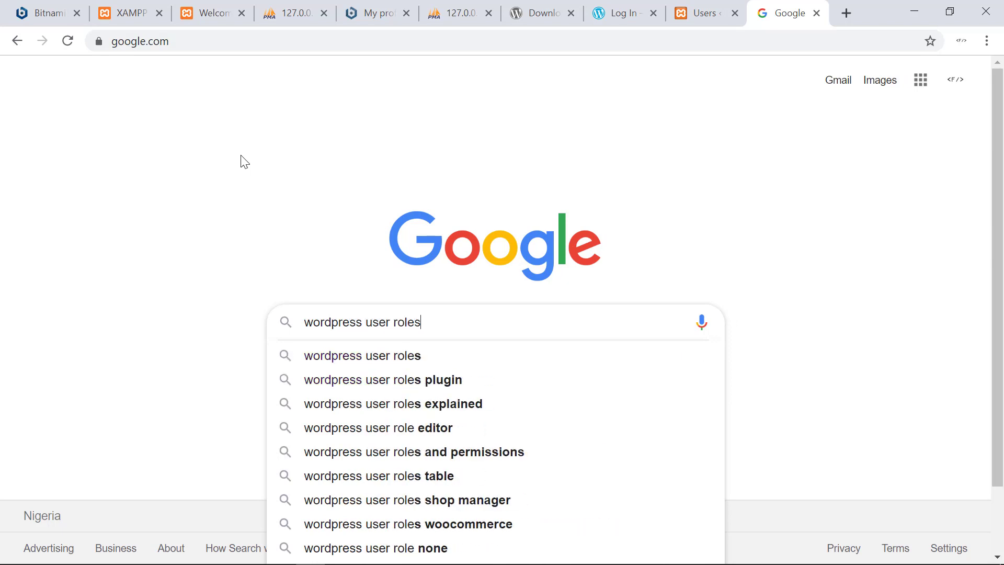
key(Return)
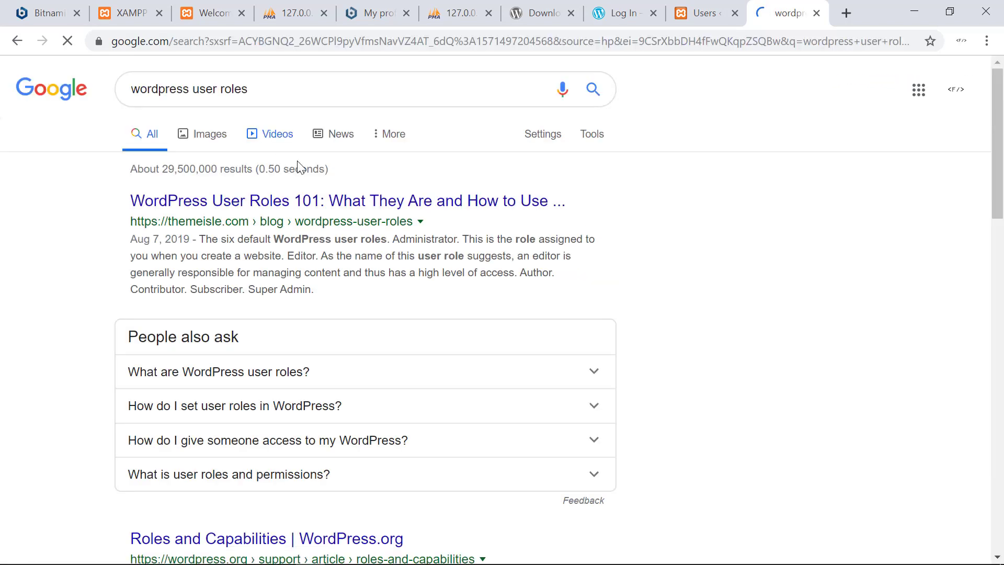
scroll(418, 186, down, 3)
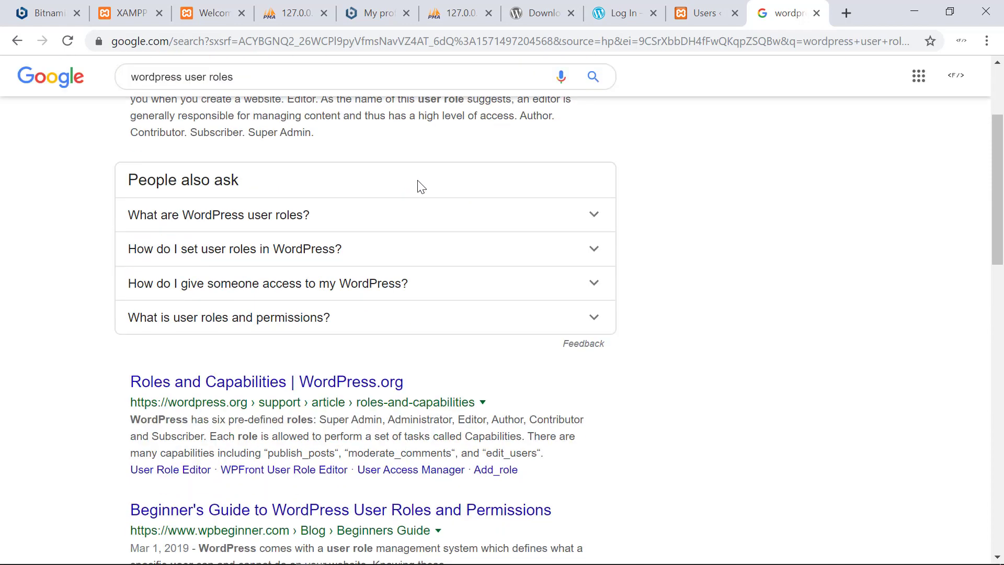
scroll(414, 193, down, 2)
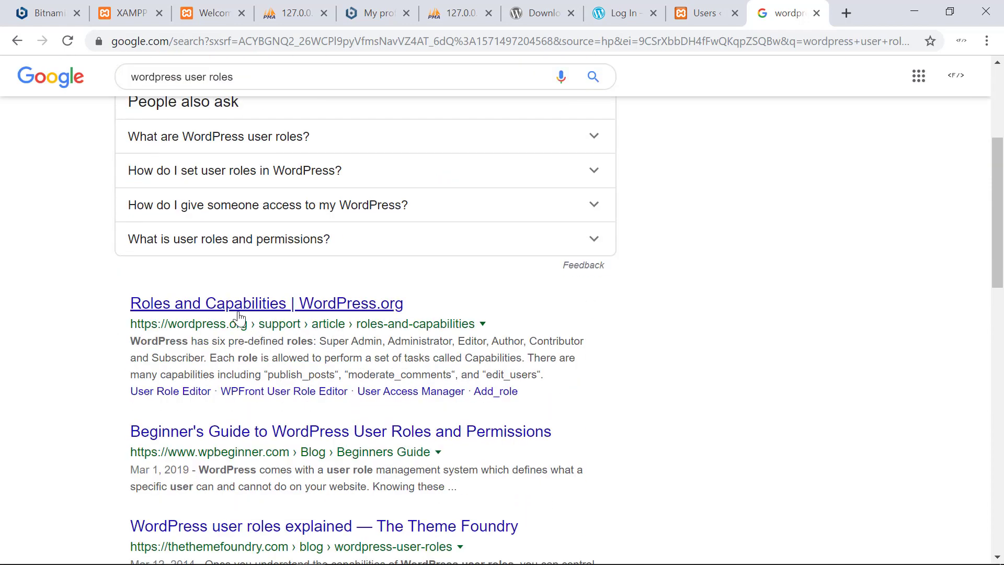
- Open the WordPress.org Roles and Capabilities article and scroll down to its role list
click(297, 312)
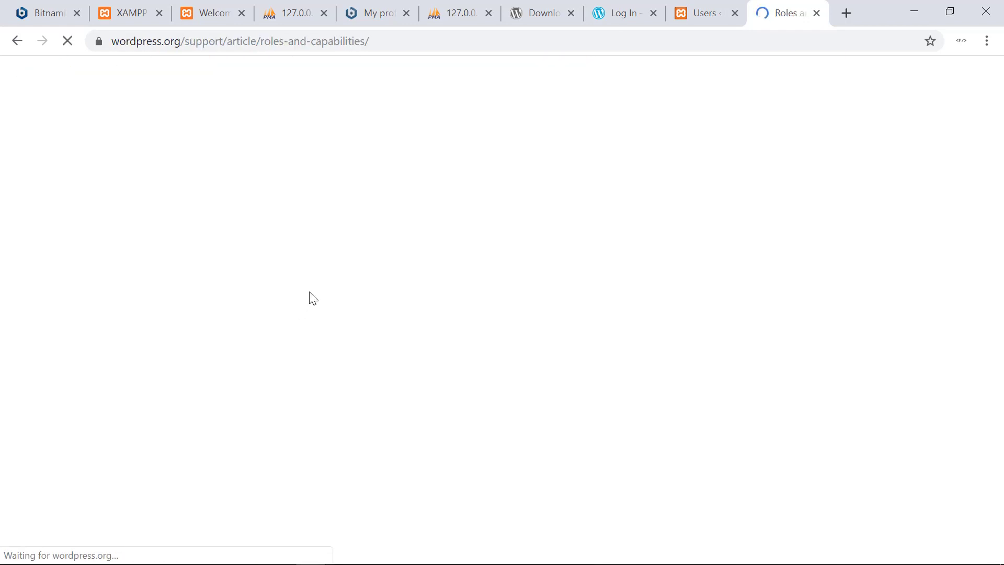
scroll(382, 275, down, 2)
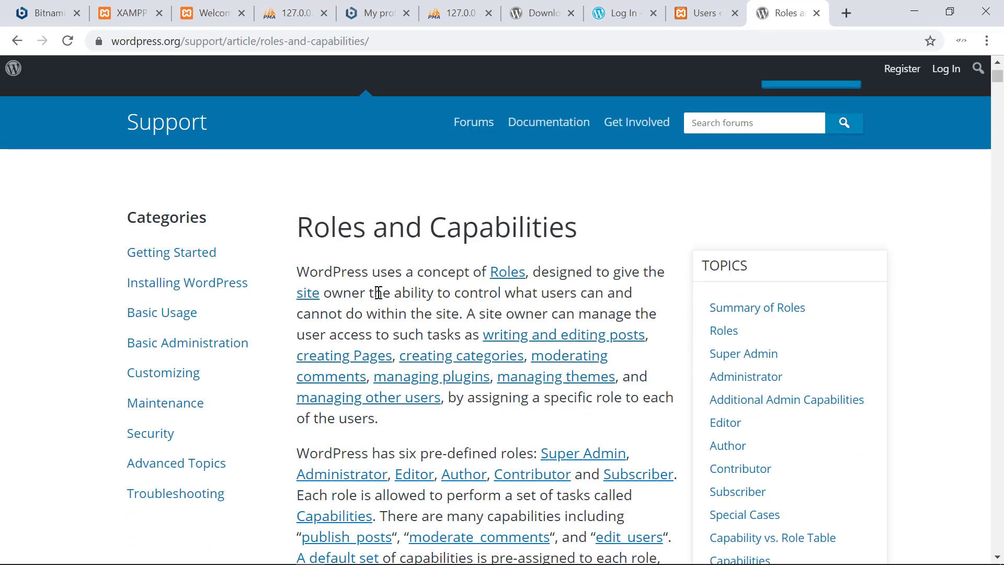
scroll(402, 214, down, 10)
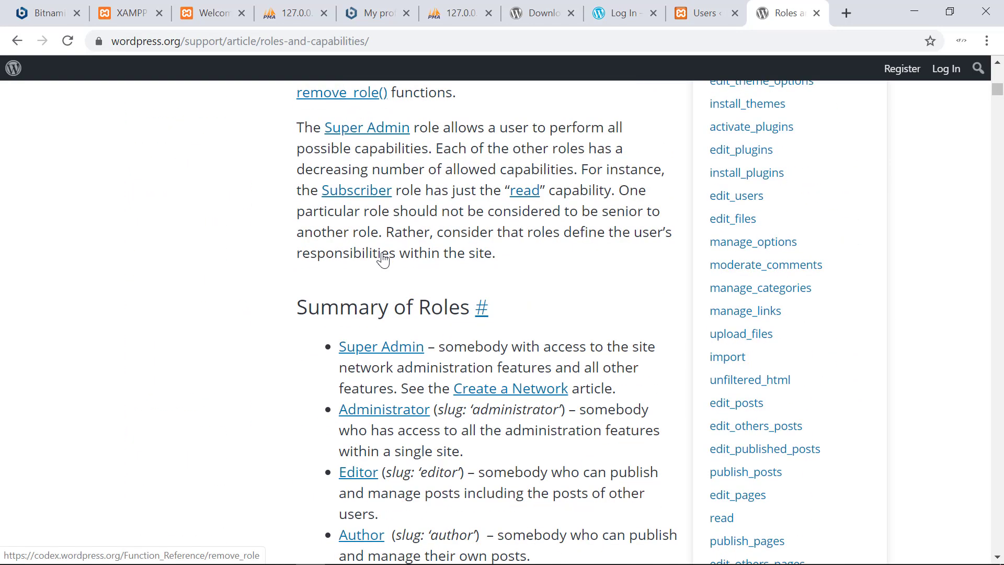
scroll(382, 253, down, 2)
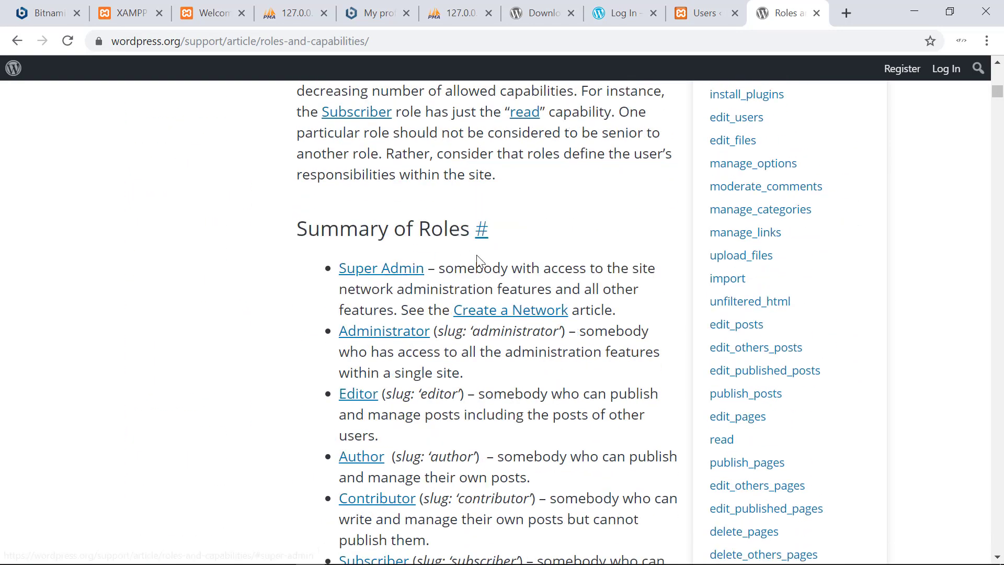
scroll(476, 255, down, 3)
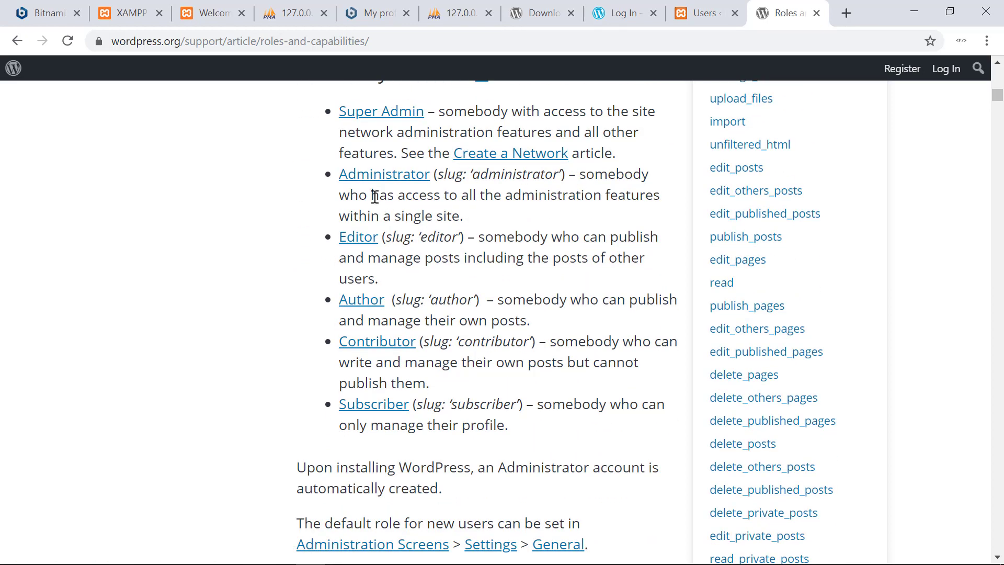
- Highlight passages in the Super Admin, Administrator and Editor role descriptions
drag(377, 197, 539, 197)
drag(601, 196, 612, 197)
drag(373, 216, 438, 217)
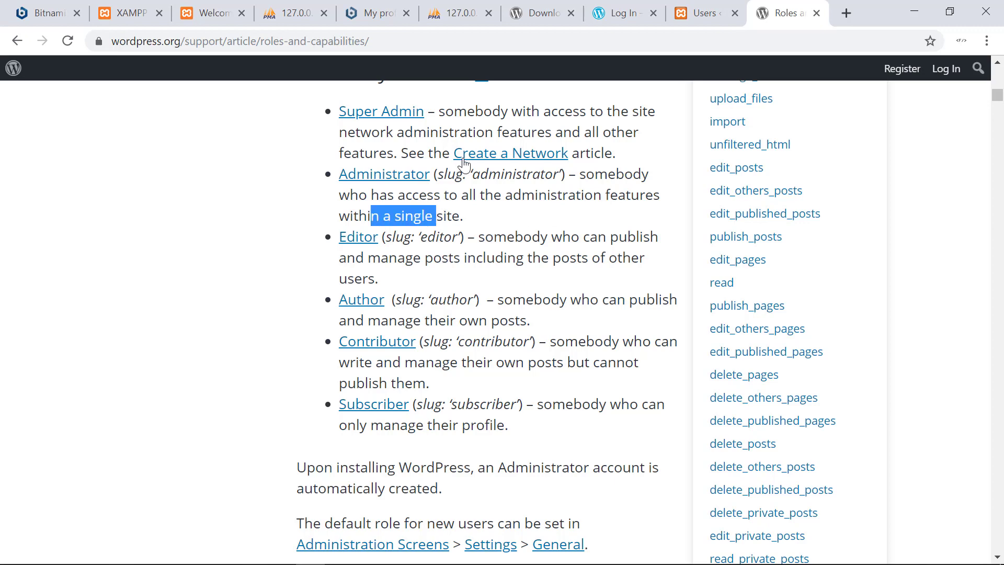
drag(459, 111, 534, 112)
drag(542, 111, 630, 109)
click(525, 132)
drag(386, 136, 414, 132)
drag(478, 131, 497, 132)
drag(510, 132, 441, 133)
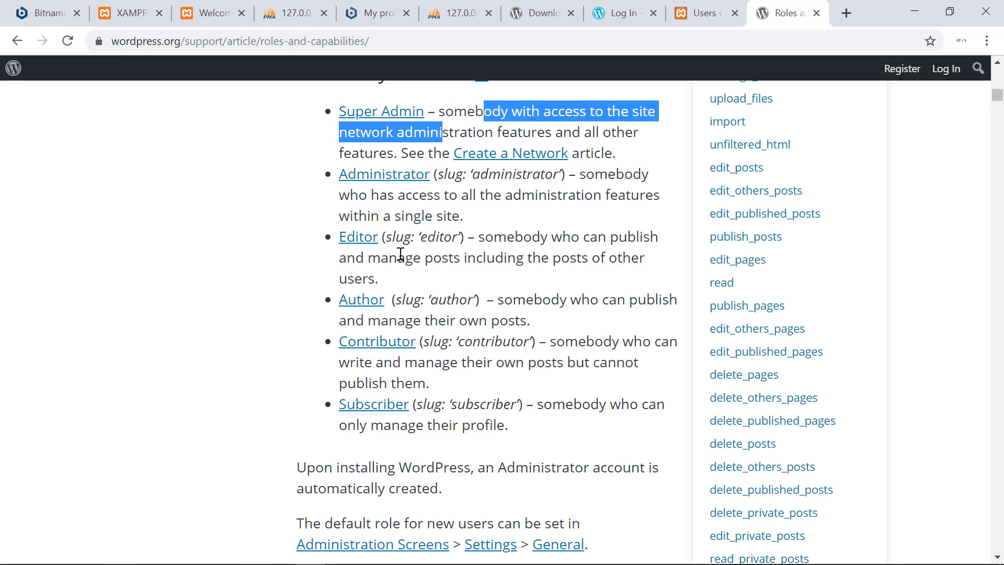
drag(400, 254, 442, 254)
click(410, 297)
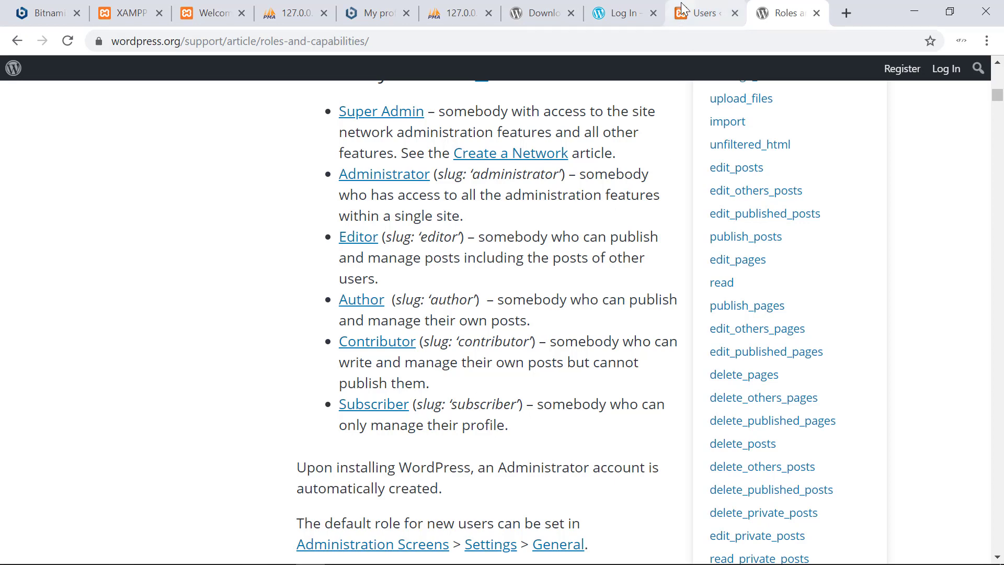
- Back on the Users list, review the Change role options without changing anything
click(700, 13)
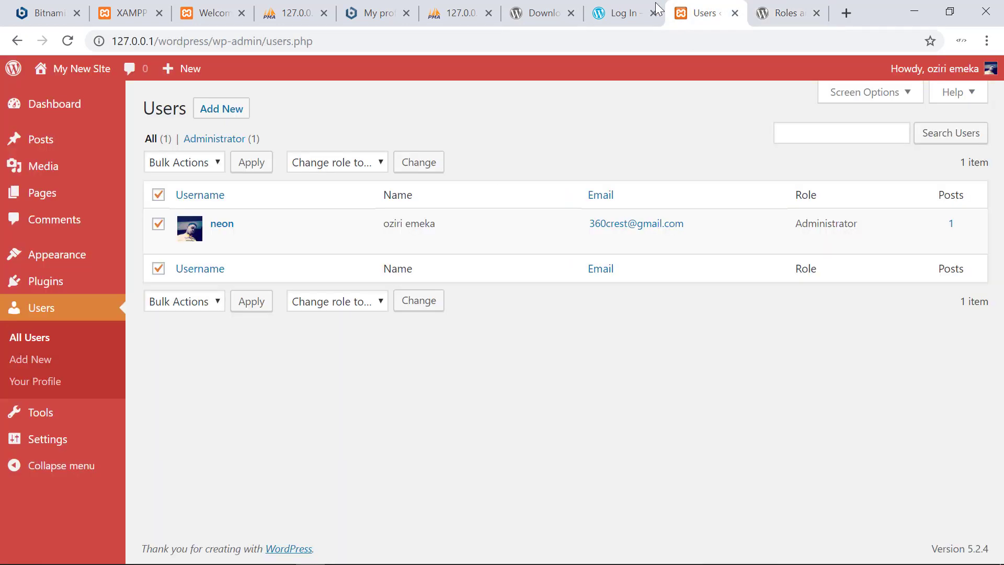
click(374, 160)
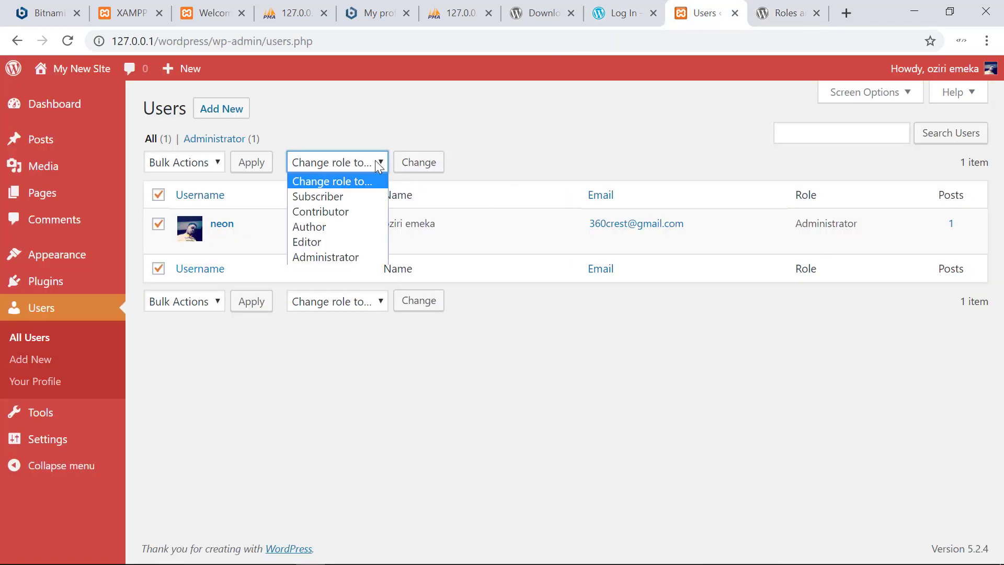
click(518, 118)
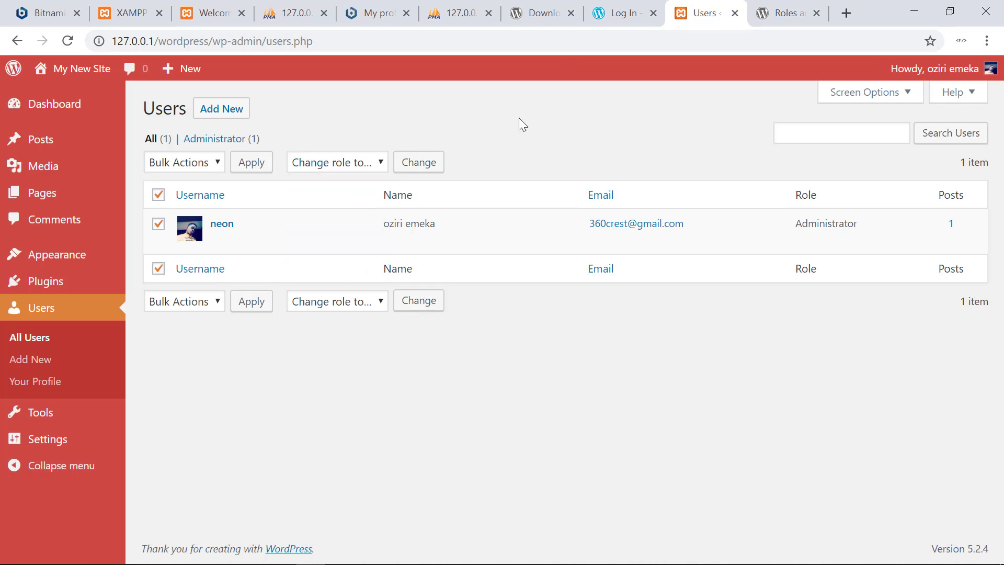
- Search the users for the administrator's username and bring up the Add New User form
click(893, 129)
text(neon)
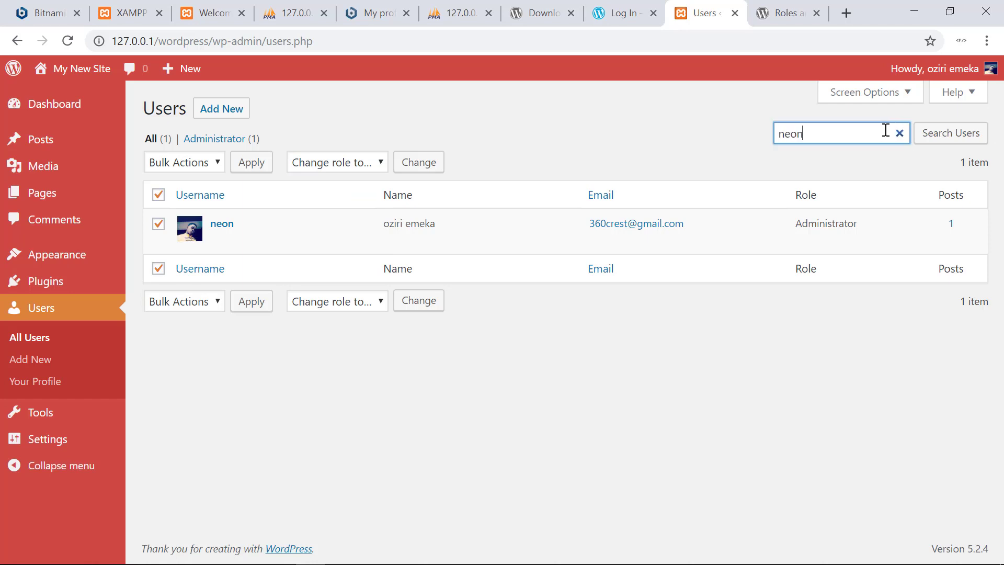
key(Return)
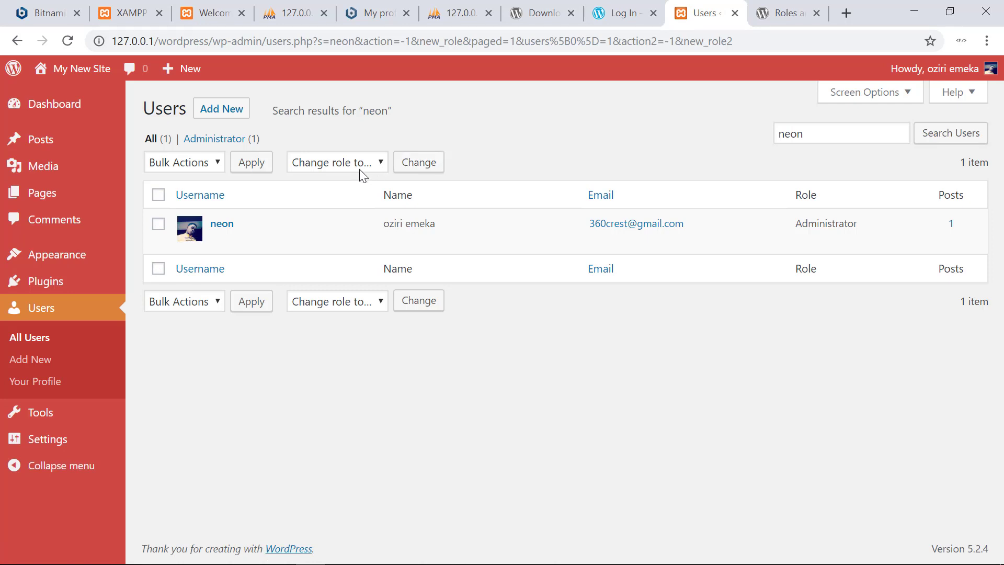
click(225, 117)
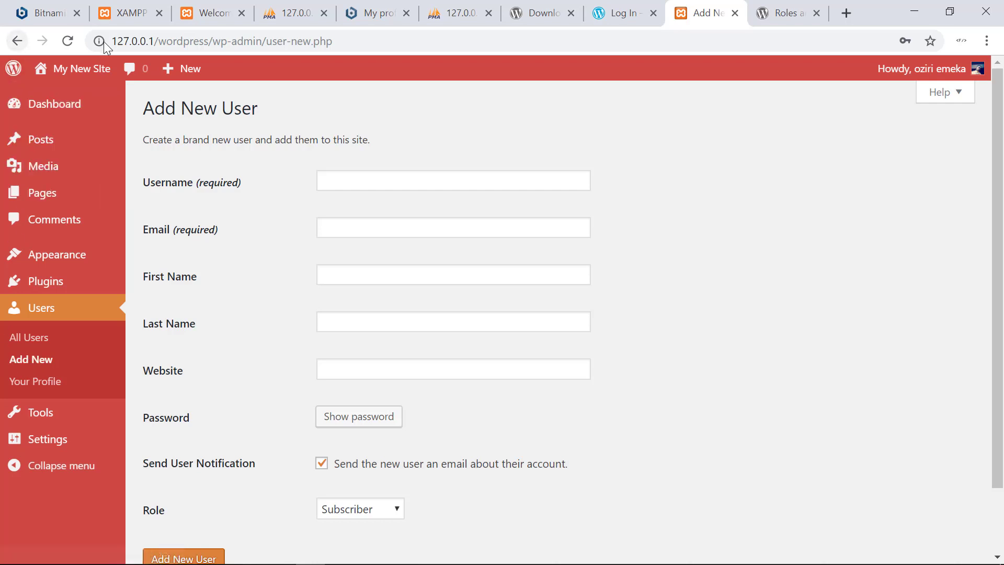
- Reopen the Add New User form and highlight the required Username and Email labels
mouse_move(190, 73)
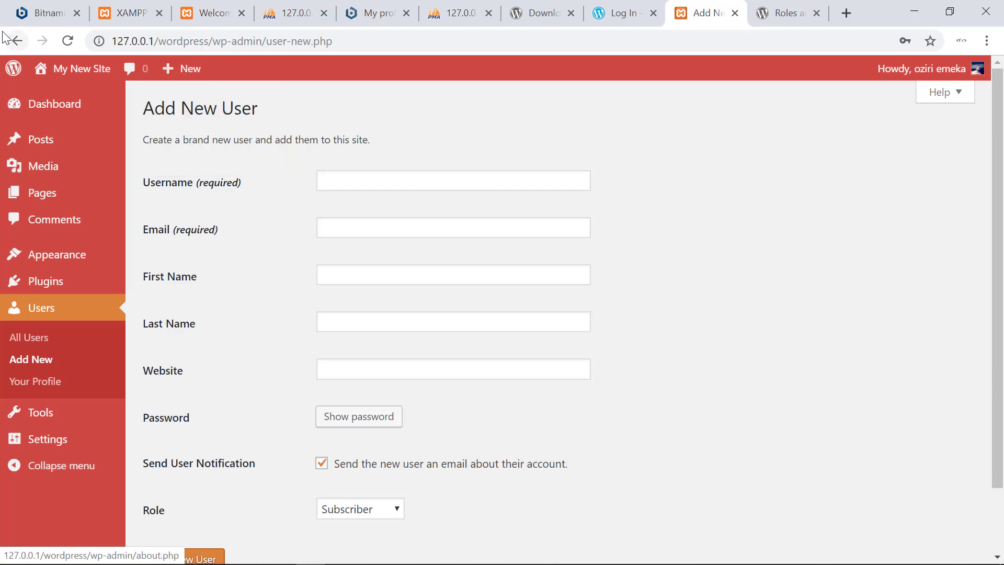
click(17, 41)
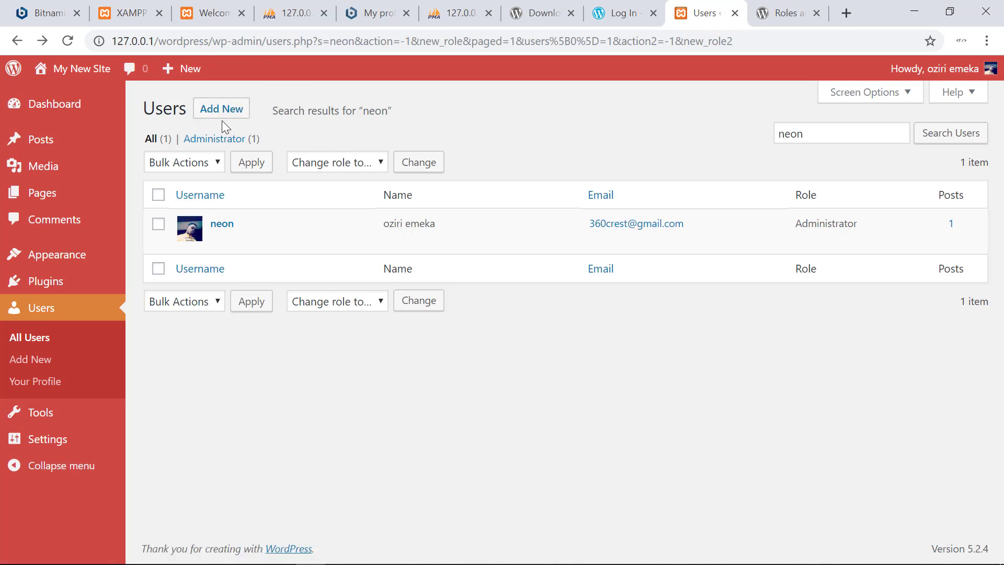
click(233, 118)
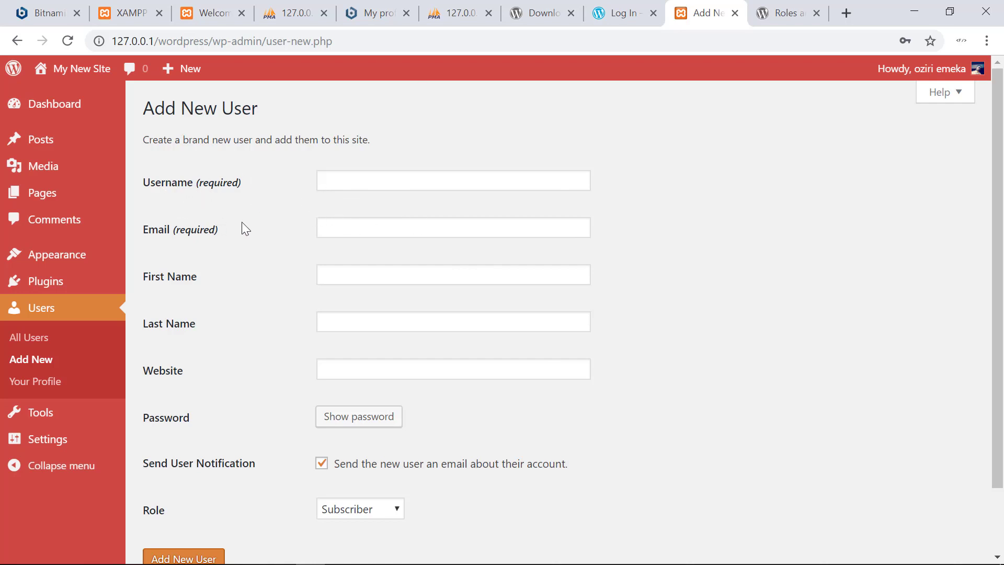
drag(246, 187, 197, 191)
drag(250, 232, 216, 262)
- Enter the new user's username and e-mail address, correcting typos along the way
click(211, 280)
click(440, 183)
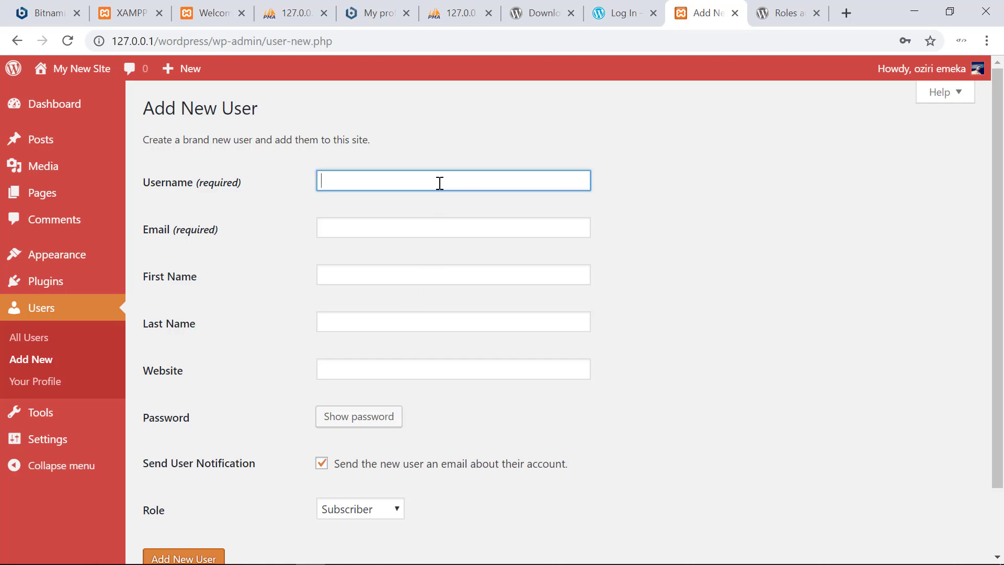
text(bejons)
key(Tab)
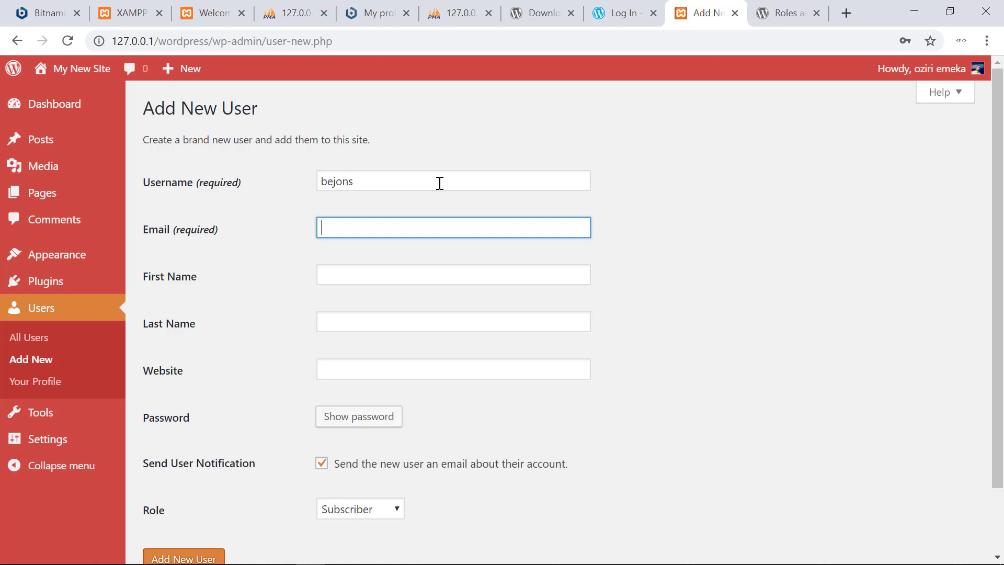
- Fill in the new user's first and last name and the website bjtz.com
key(Tab)
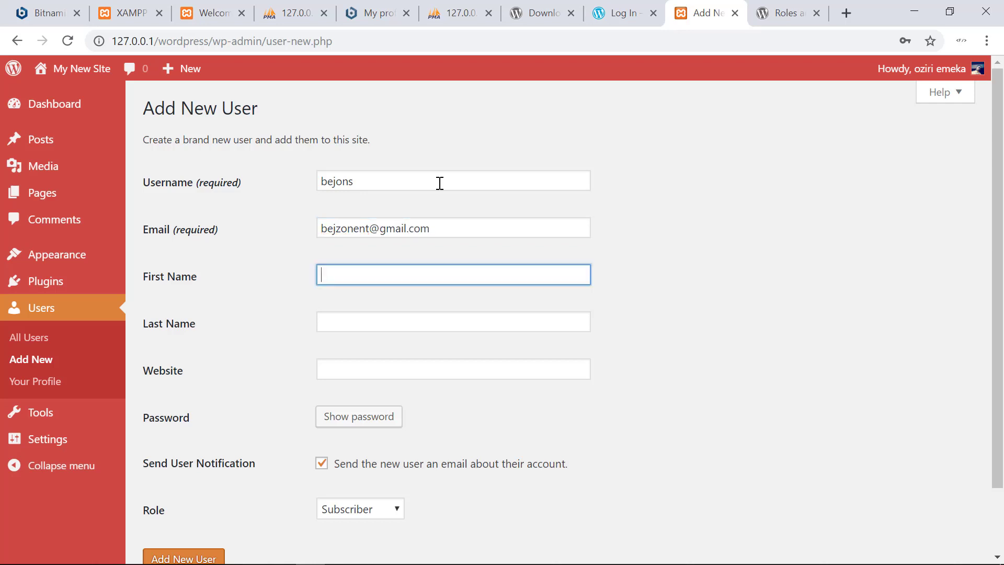
key(Tab)
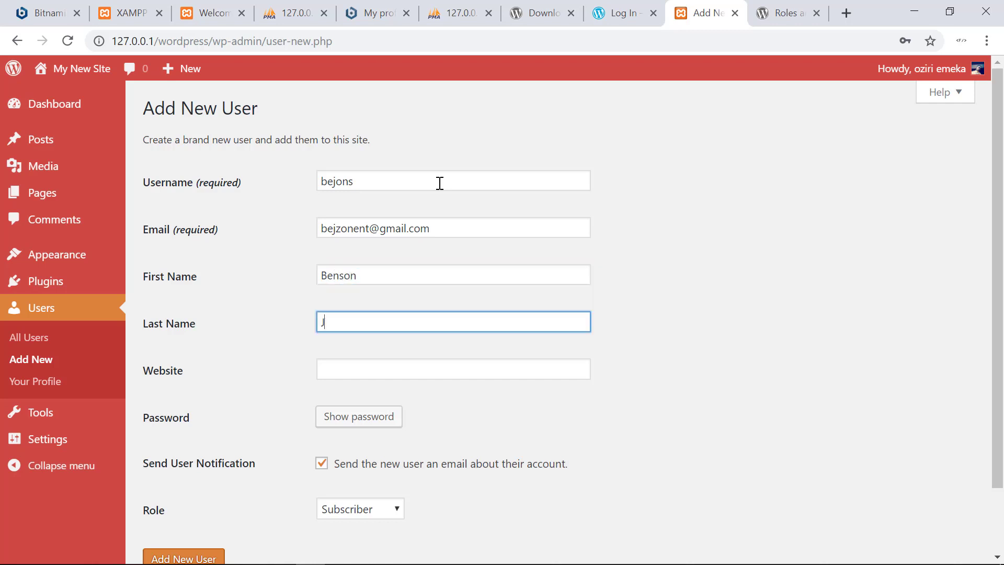
key(Tab)
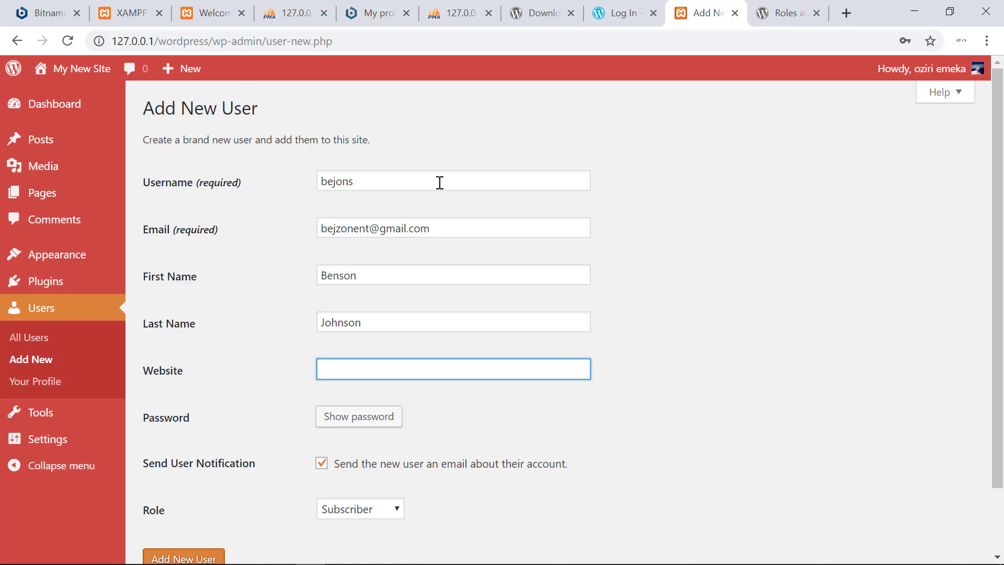
text(bjtz.com)
key(Tab)
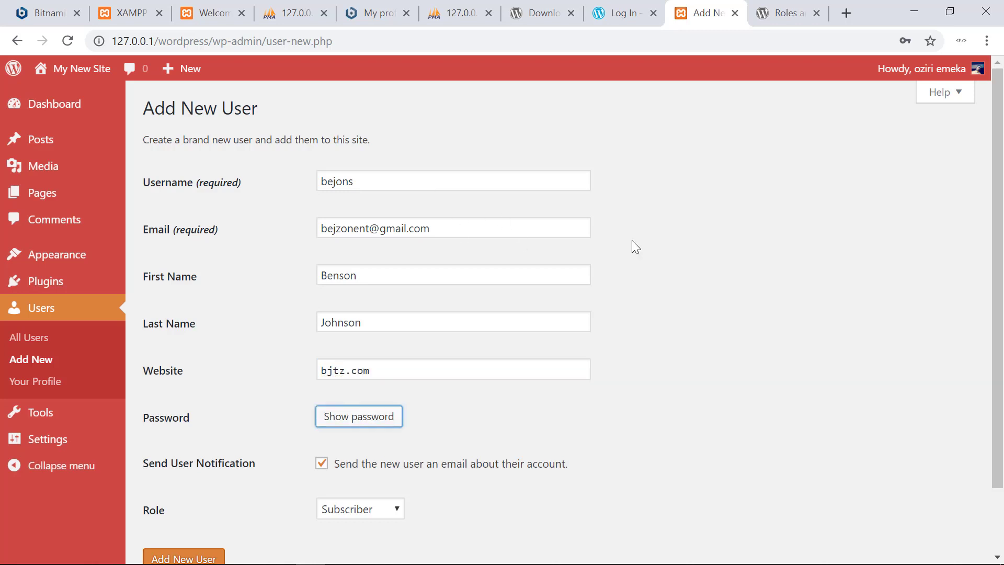
- Replace the generated password with a custom password rated Strong
scroll(386, 291, down, 2)
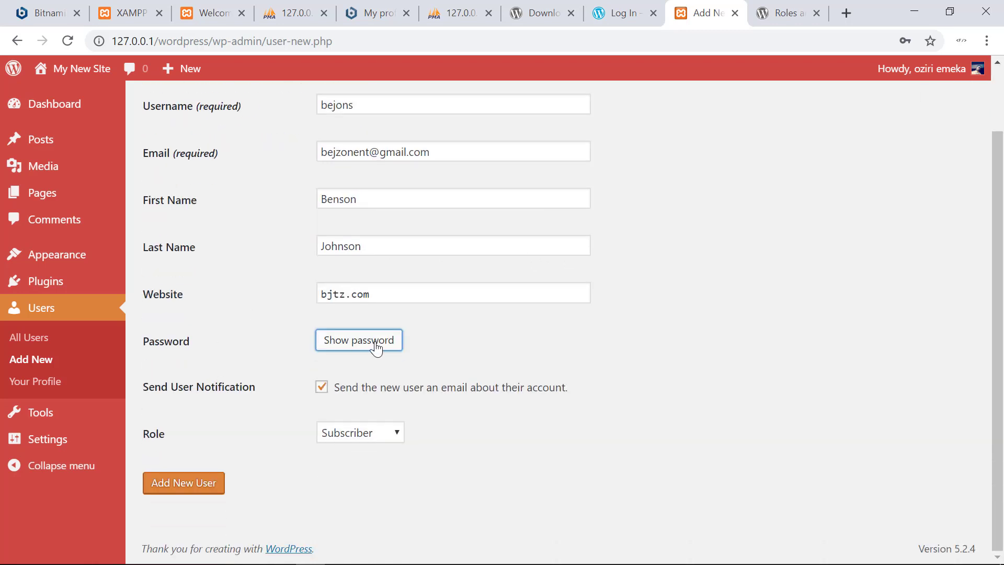
click(351, 340)
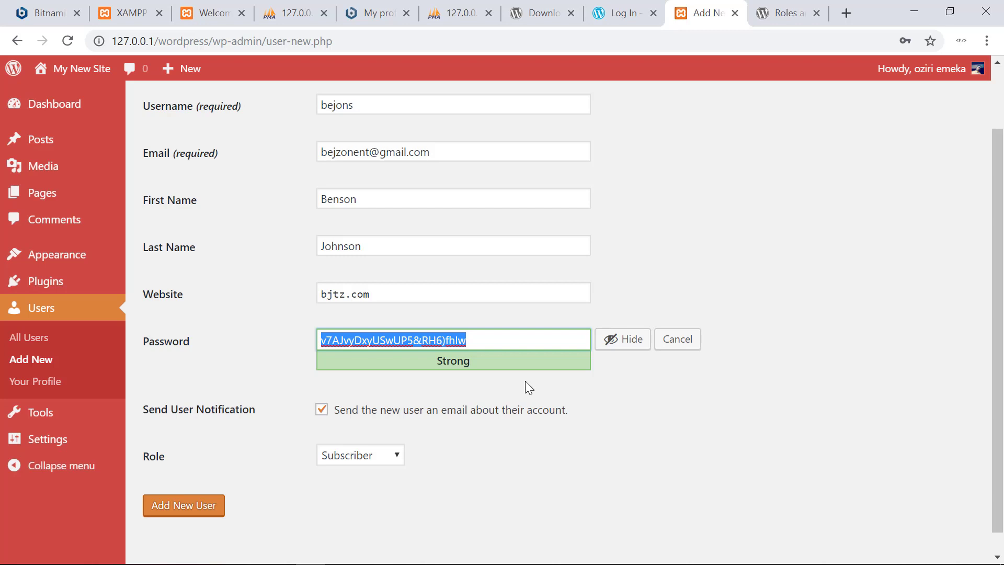
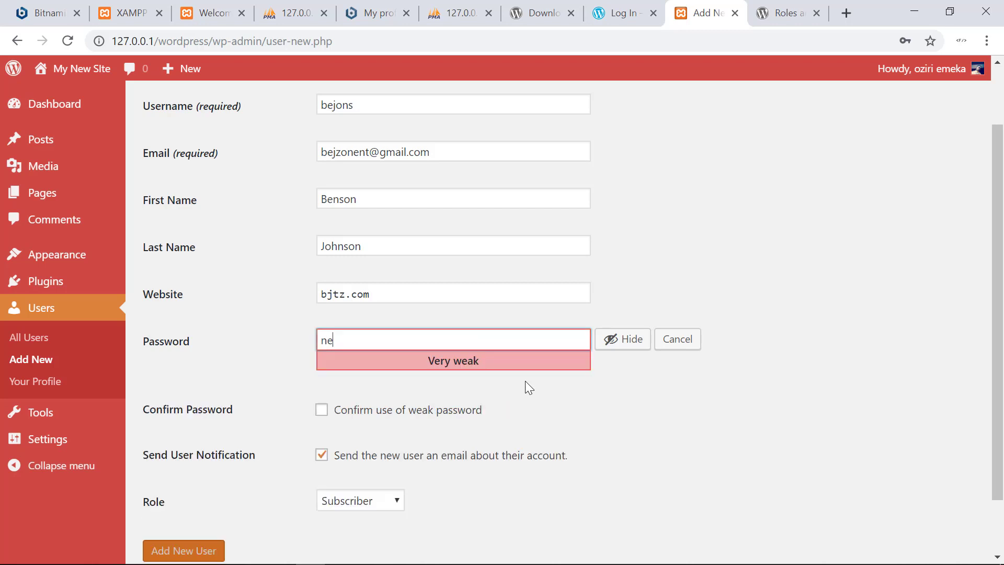
key(BackSpace)
key(BackSpace)
key(BackSpace)
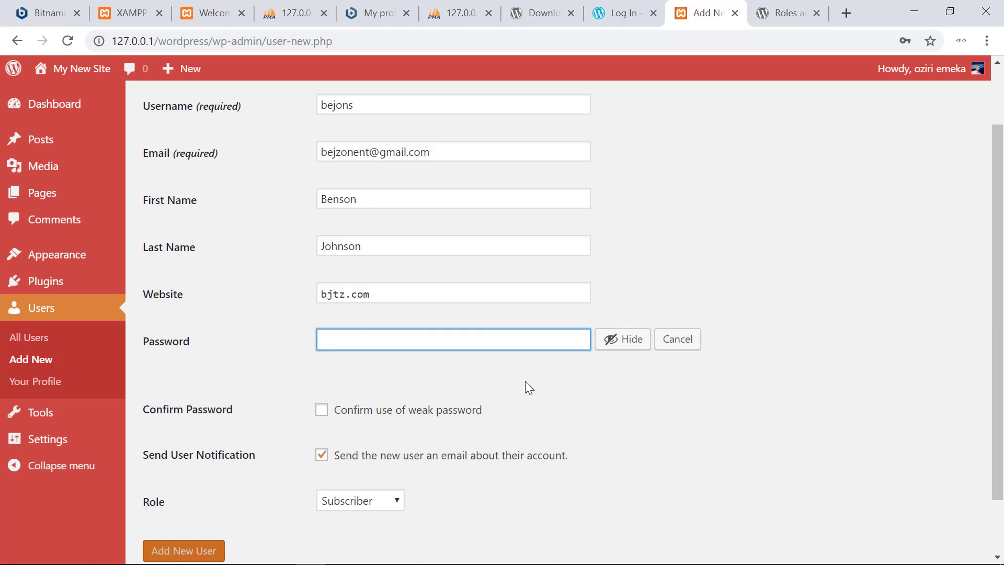
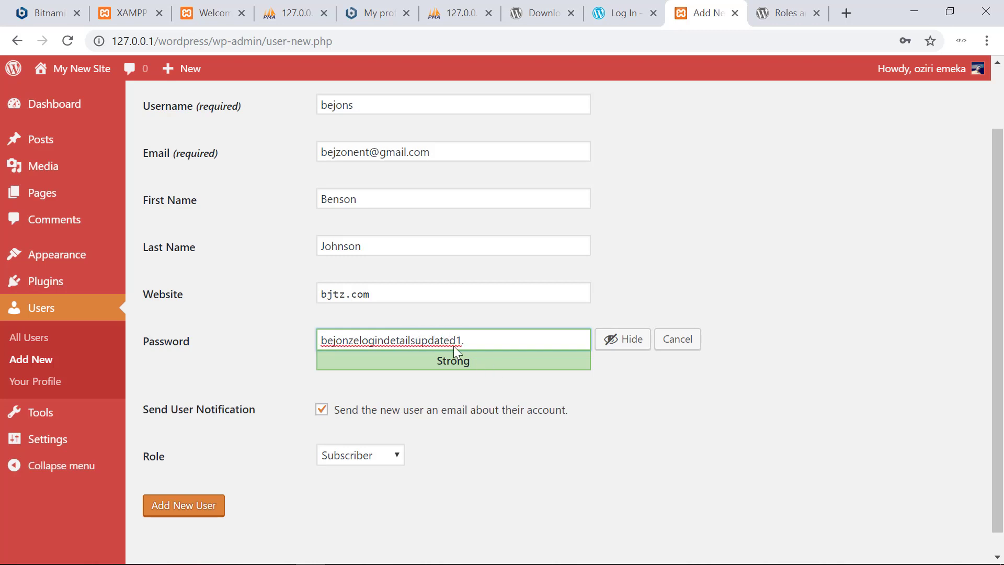
triple_click(397, 342)
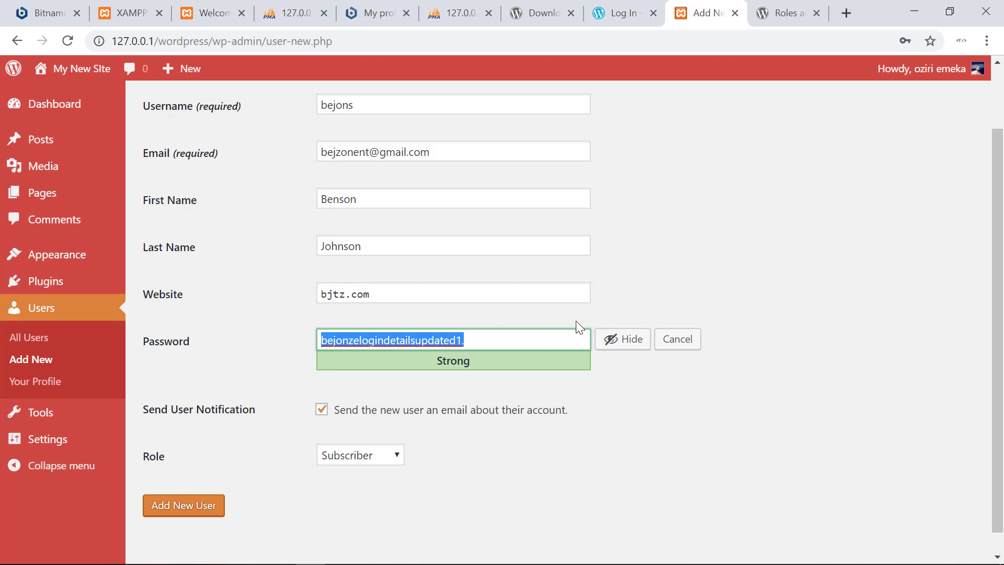
click(682, 284)
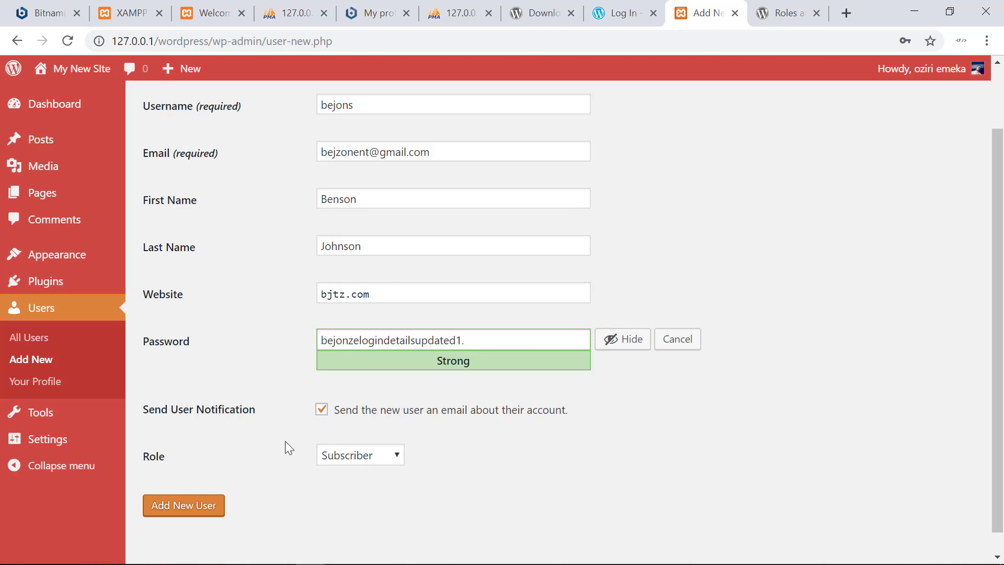
drag(155, 411, 205, 409)
- Toggle the new-user notification e-mail off and back on
click(233, 406)
click(369, 415)
click(368, 416)
- Keep Subscriber as the role and create the new user account
click(387, 456)
click(556, 412)
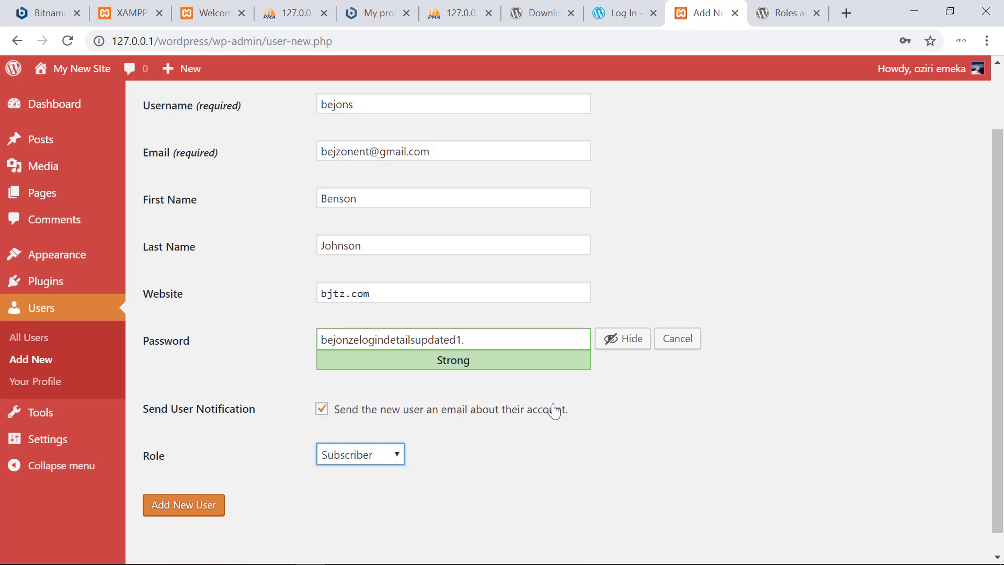
scroll(538, 411, down, 1)
click(371, 436)
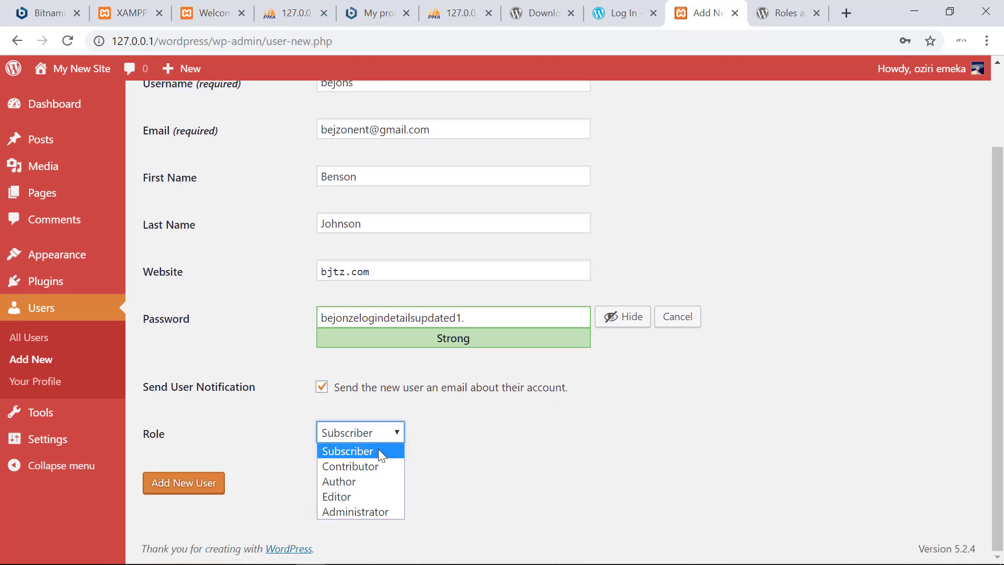
click(495, 453)
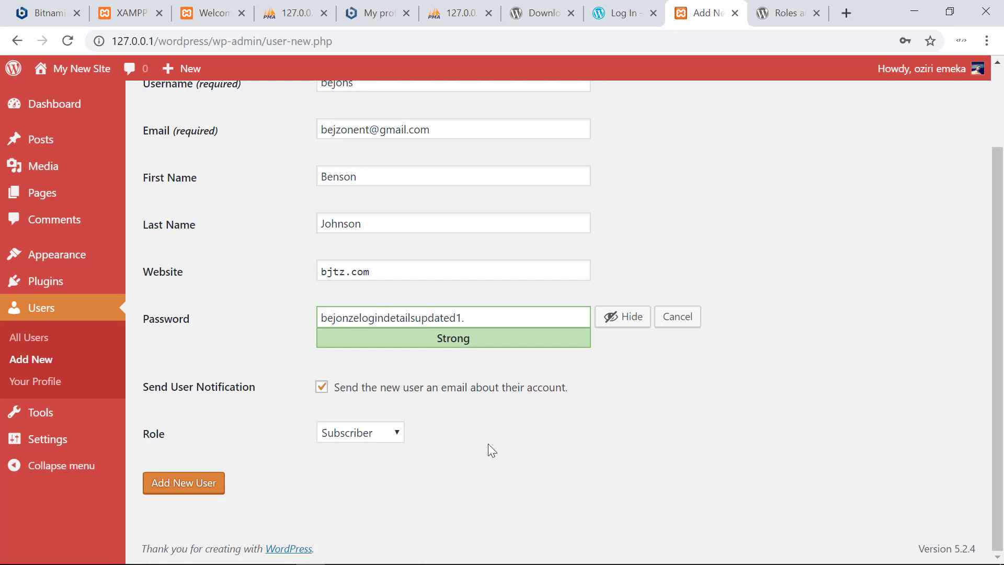
click(395, 430)
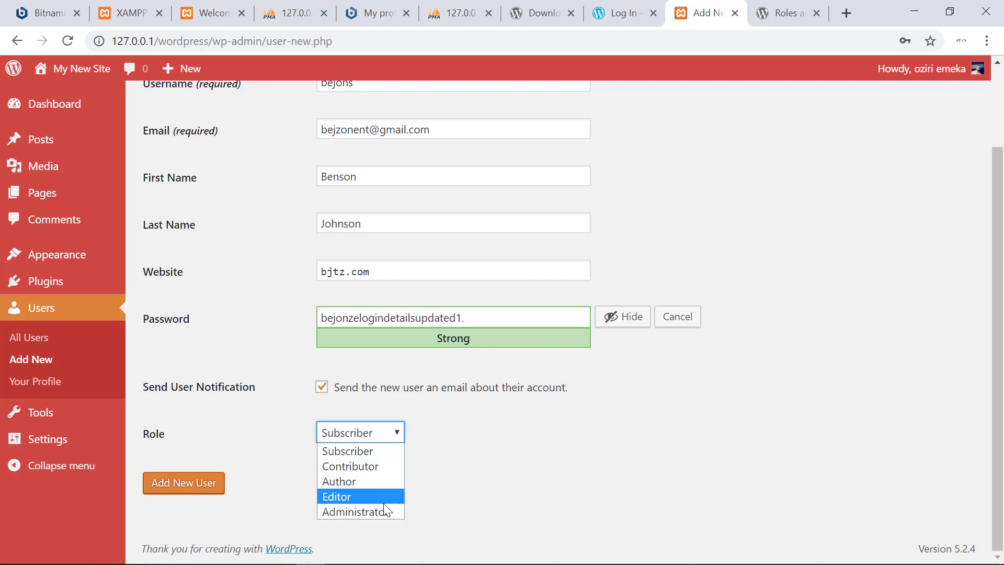
click(368, 452)
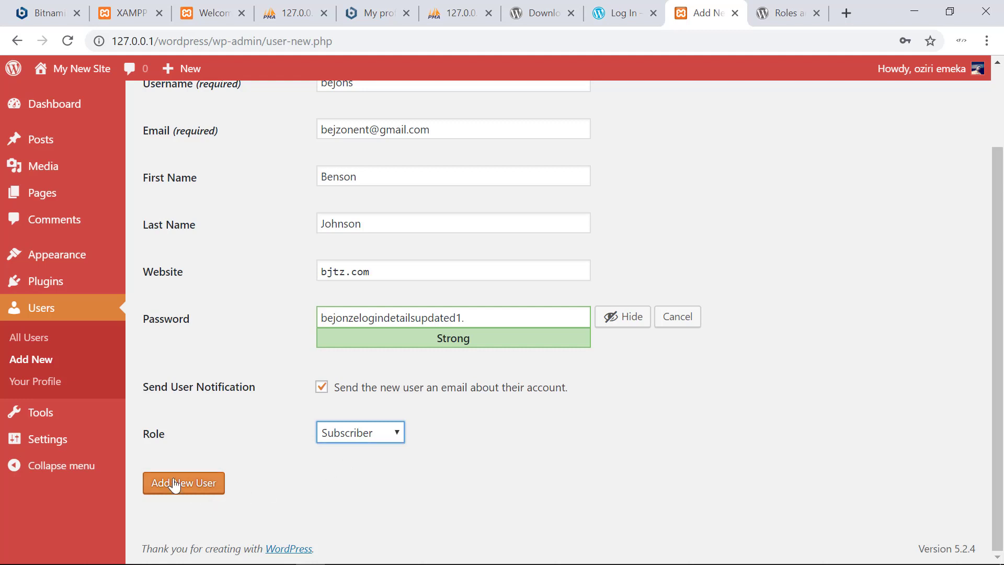
click(172, 483)
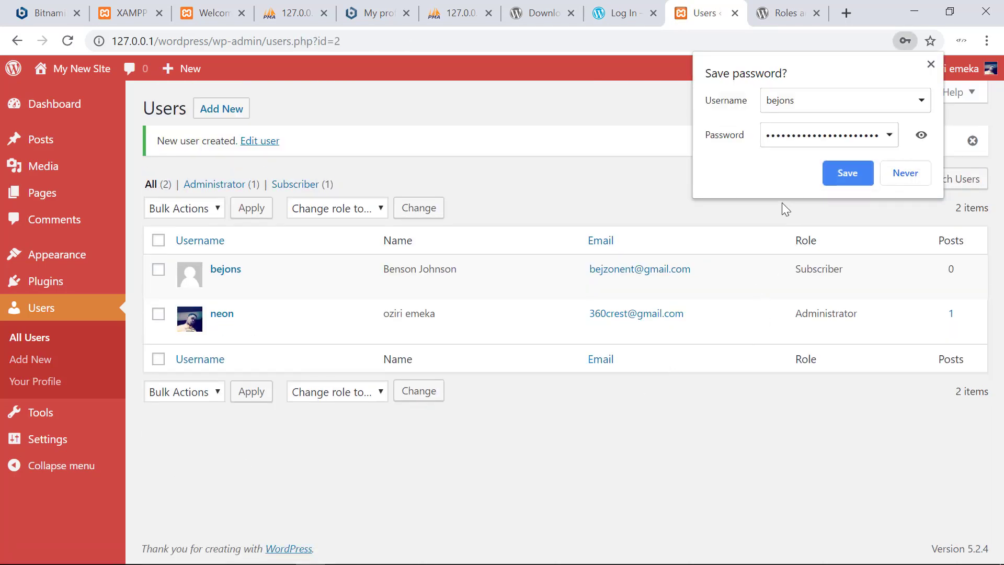
- Save the password in the browser and open the new Subscriber's Edit User page
click(847, 173)
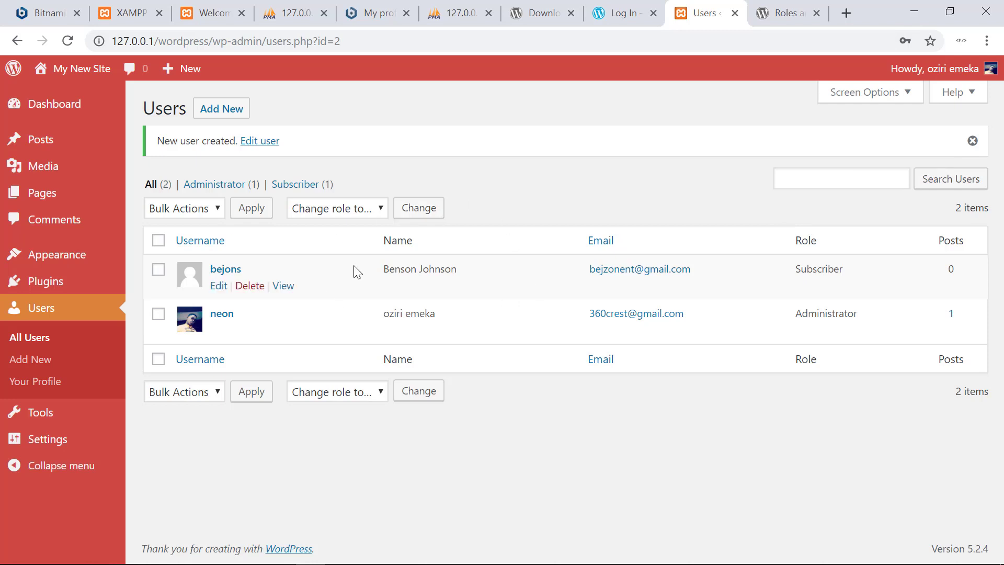
click(157, 184)
drag(843, 270, 795, 274)
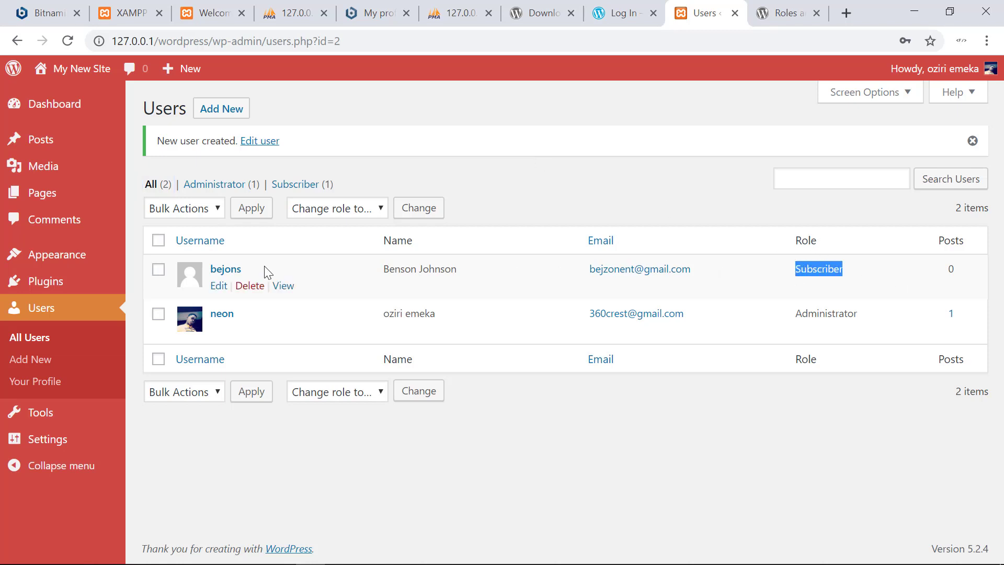
click(214, 290)
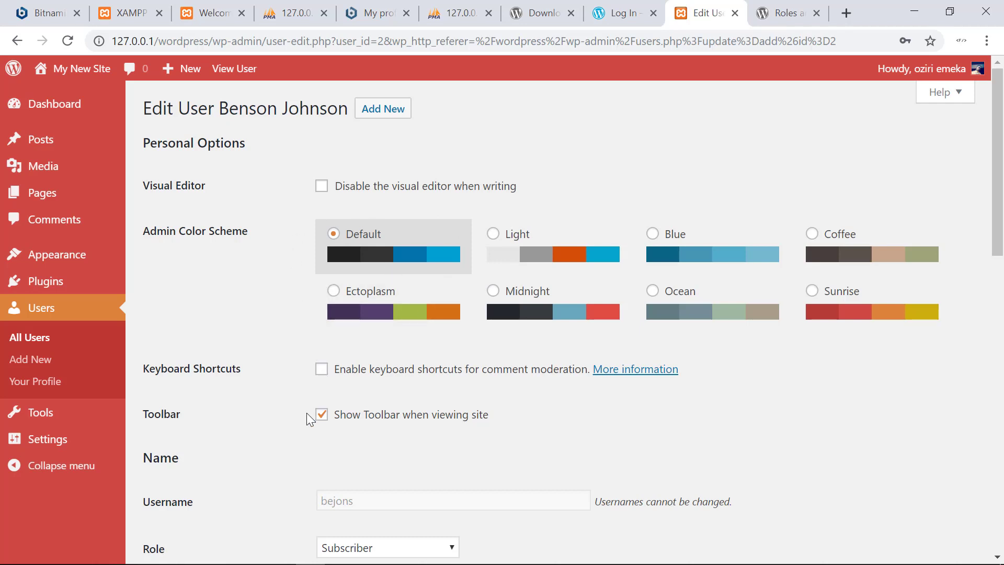
- Turn off Show Toolbar when viewing site in the personal options
click(323, 416)
drag(191, 417, 144, 418)
click(163, 415)
- Set the Admin Color Scheme to Coffee, then to Light
click(851, 232)
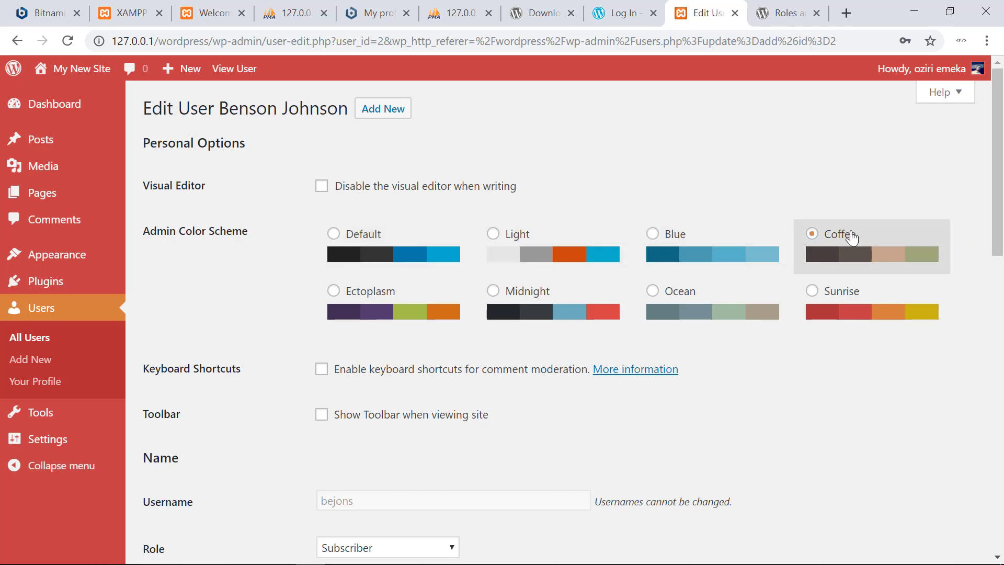
click(520, 232)
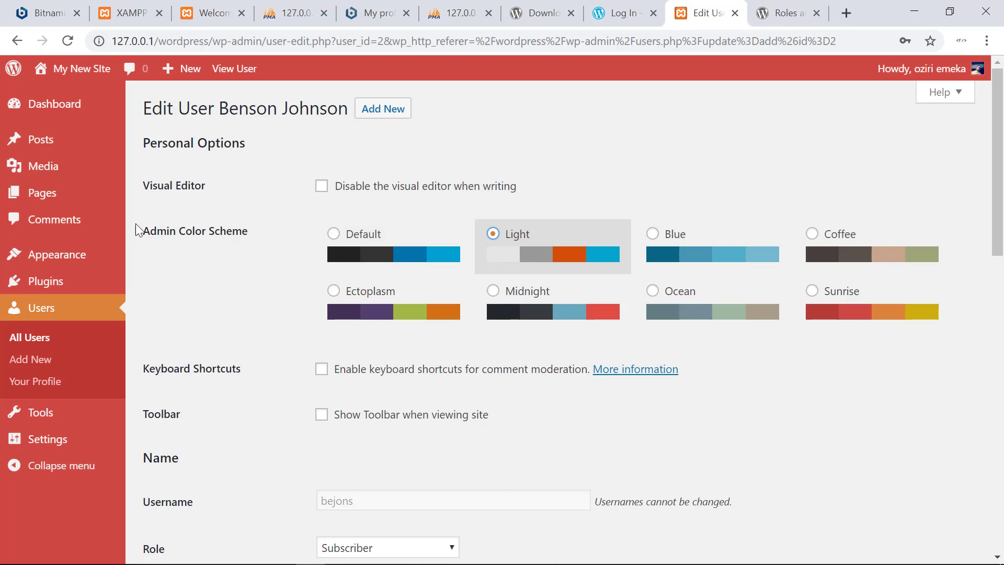
drag(137, 227, 244, 226)
click(263, 233)
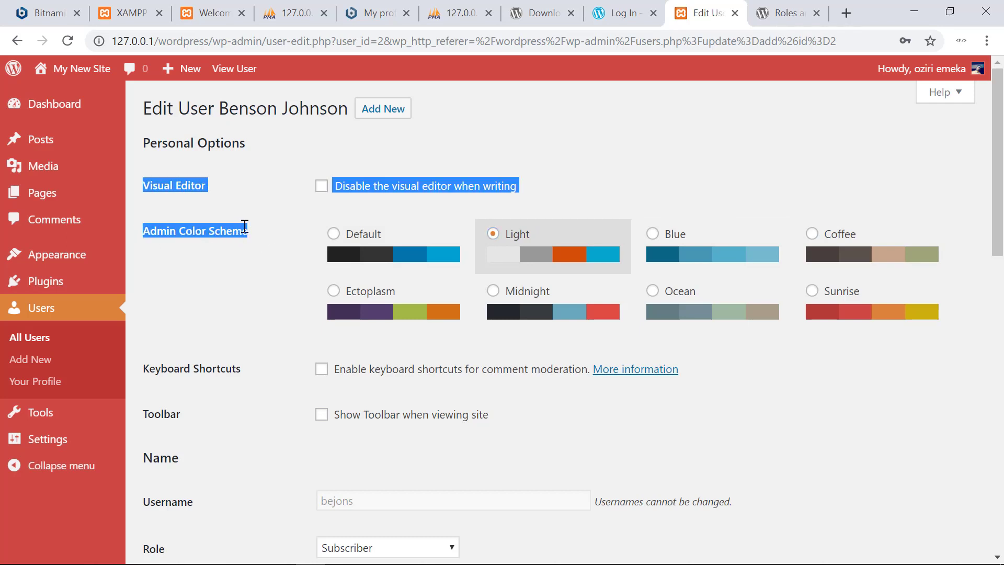
click(244, 224)
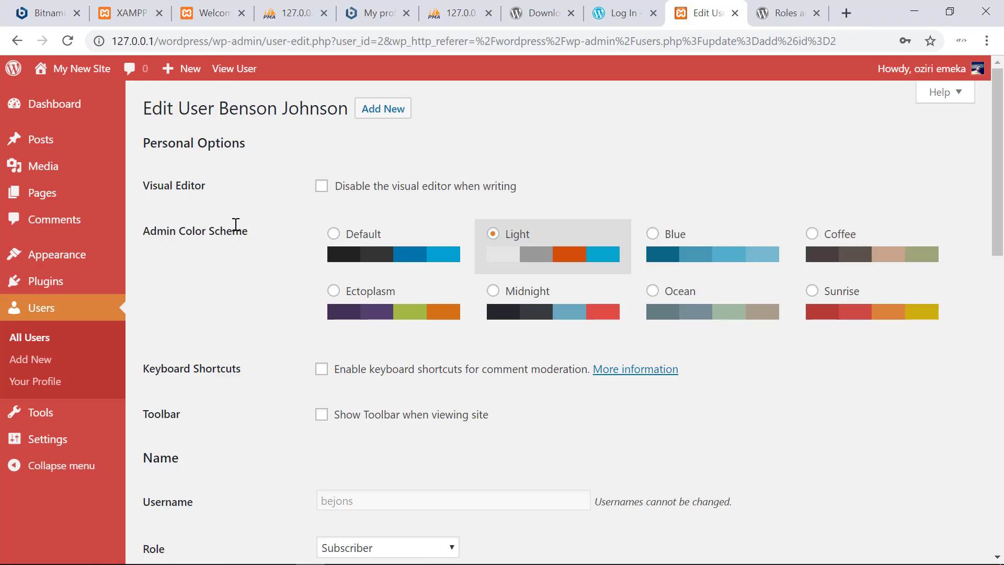
- Change the user's Role to '— No role for this site —'
scroll(243, 225, down, 4)
scroll(334, 265, down, 1)
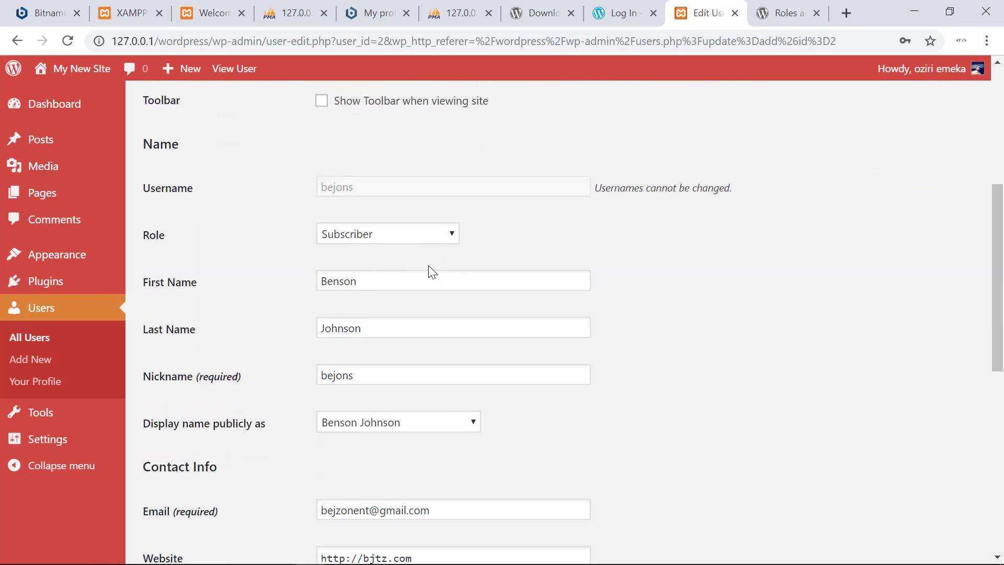
click(377, 234)
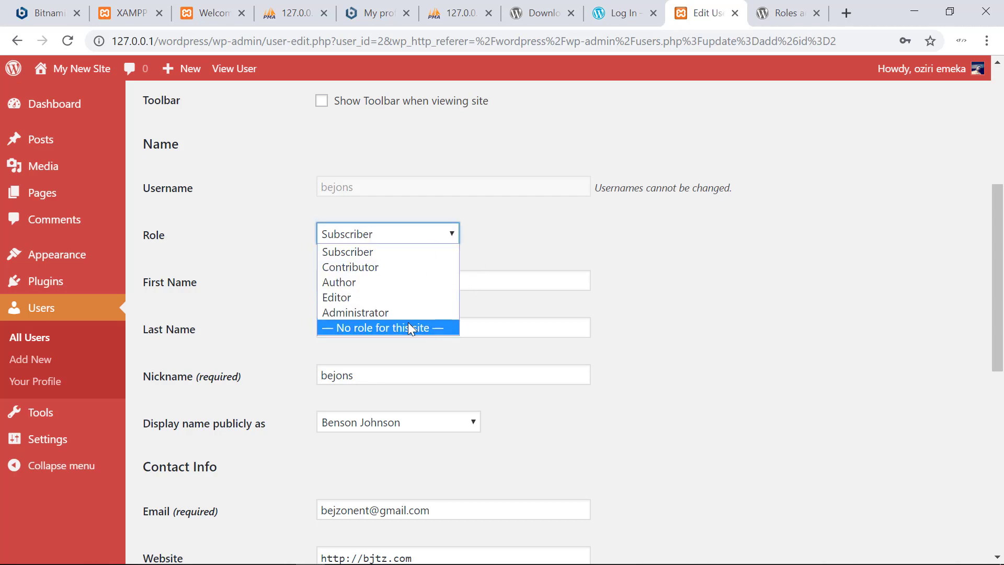
click(358, 328)
- Review the rest of the profile, including Profile Picture, then go to the Gravatar log-in tab
scroll(641, 286, down, 6)
scroll(632, 300, down, 3)
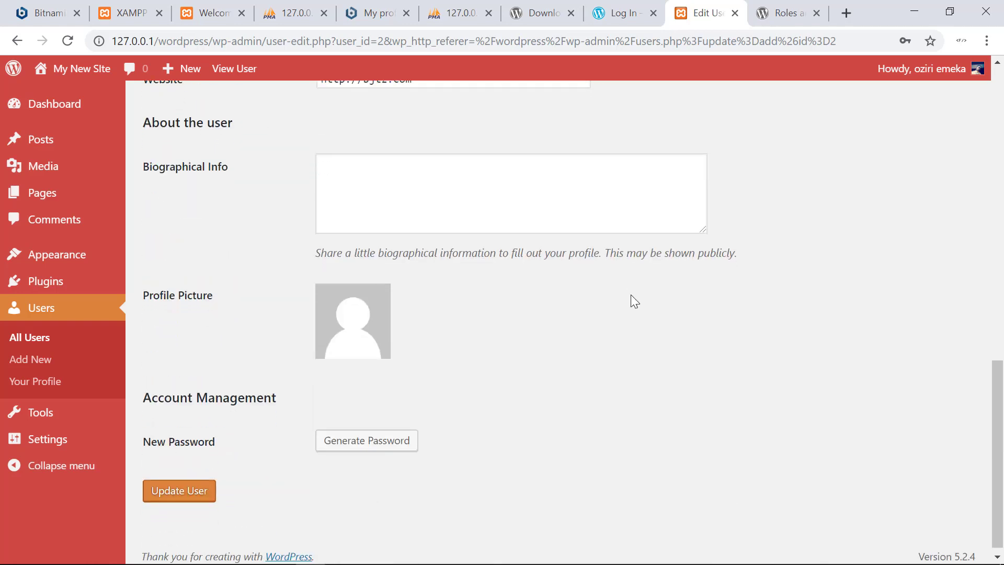
drag(150, 288, 289, 293)
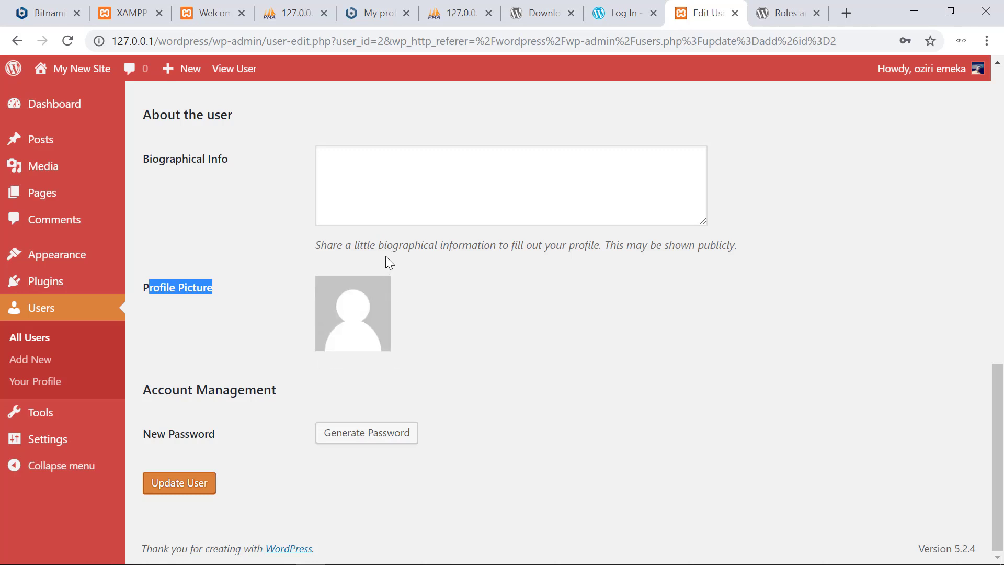
scroll(384, 255, up, 3)
scroll(385, 256, down, 1)
scroll(385, 256, down, 2)
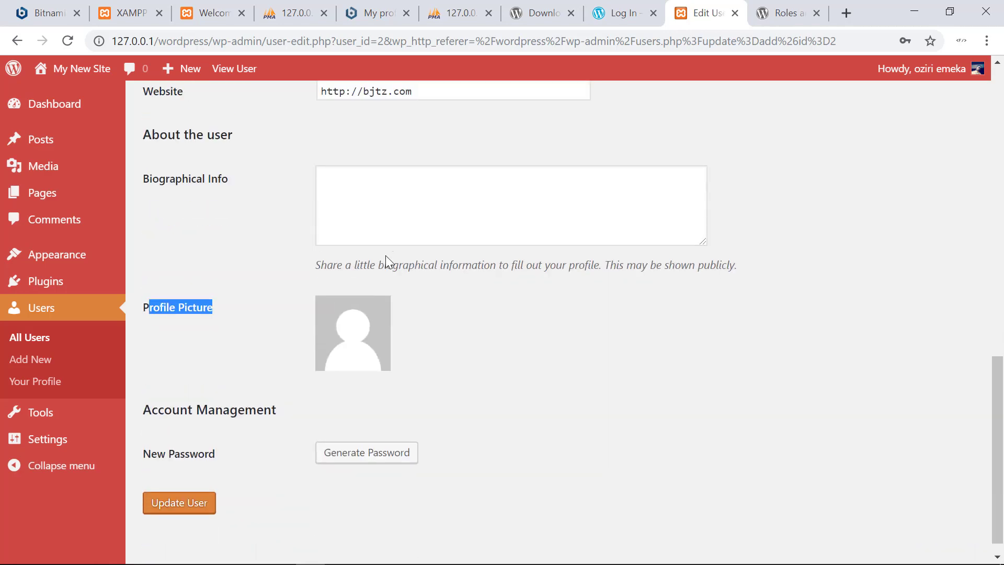
scroll(386, 256, up, 4)
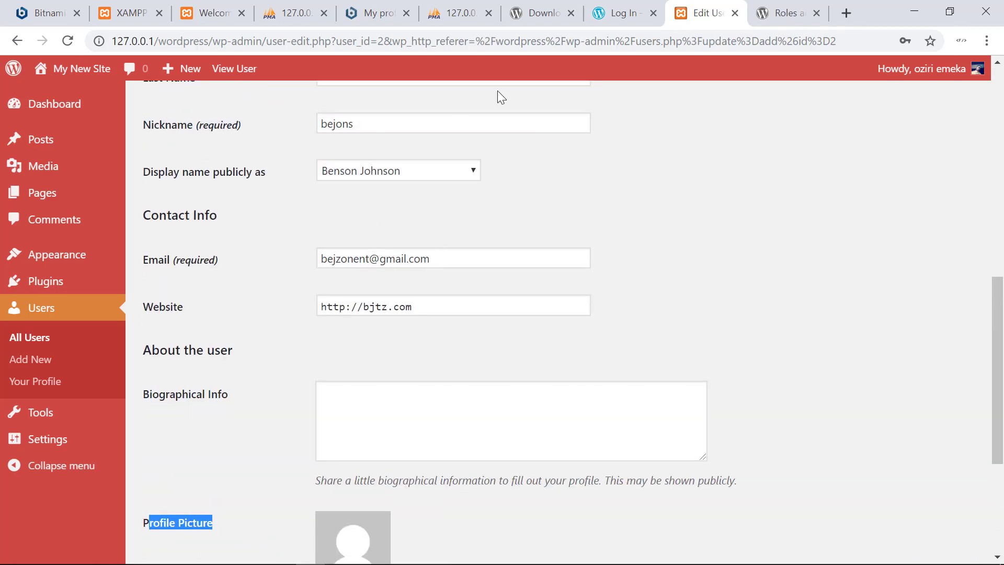
click(613, 11)
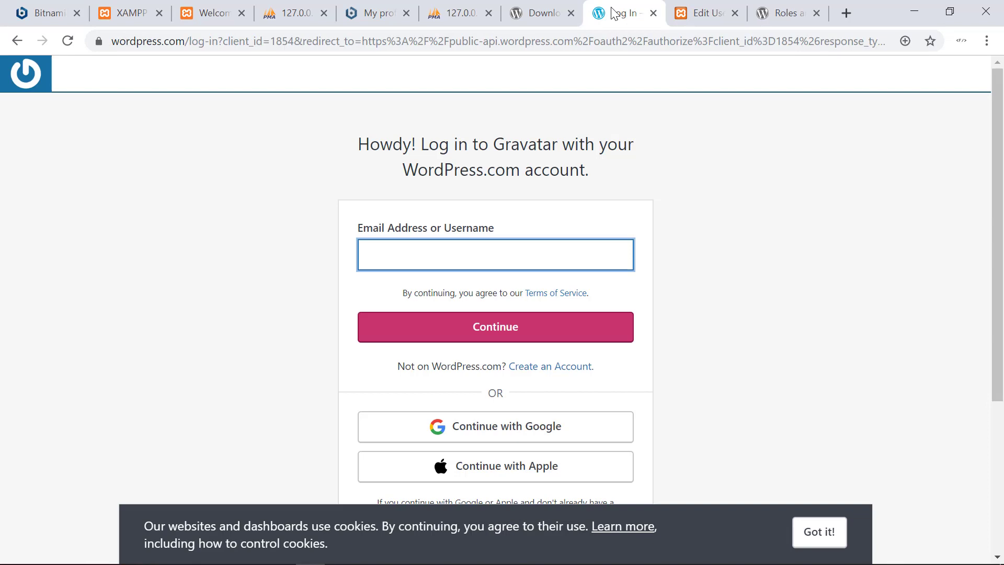
- Load en.gravatar.com in the Gravatar log-in tab
click(700, 12)
click(607, 16)
click(575, 41)
text(gra)
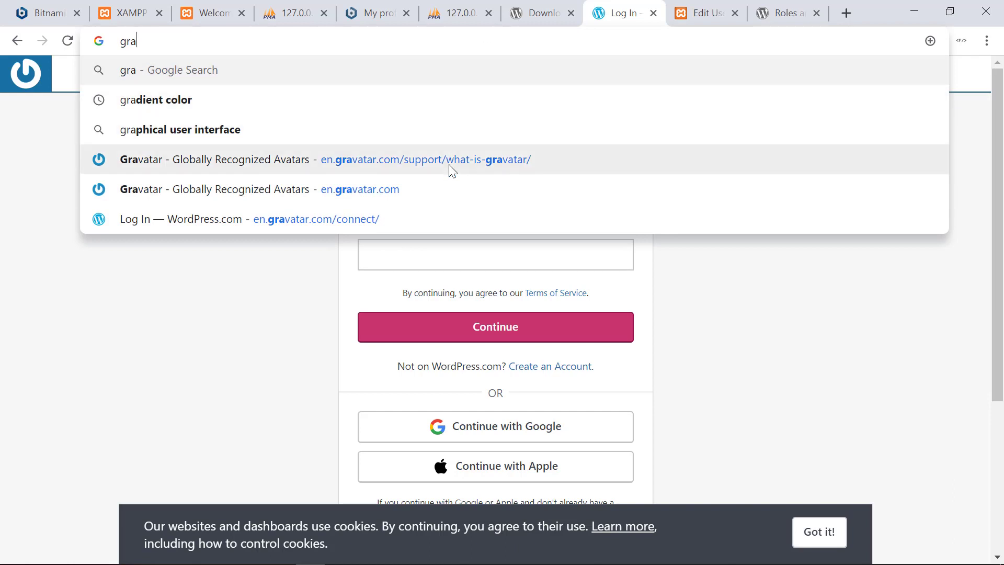
click(449, 189)
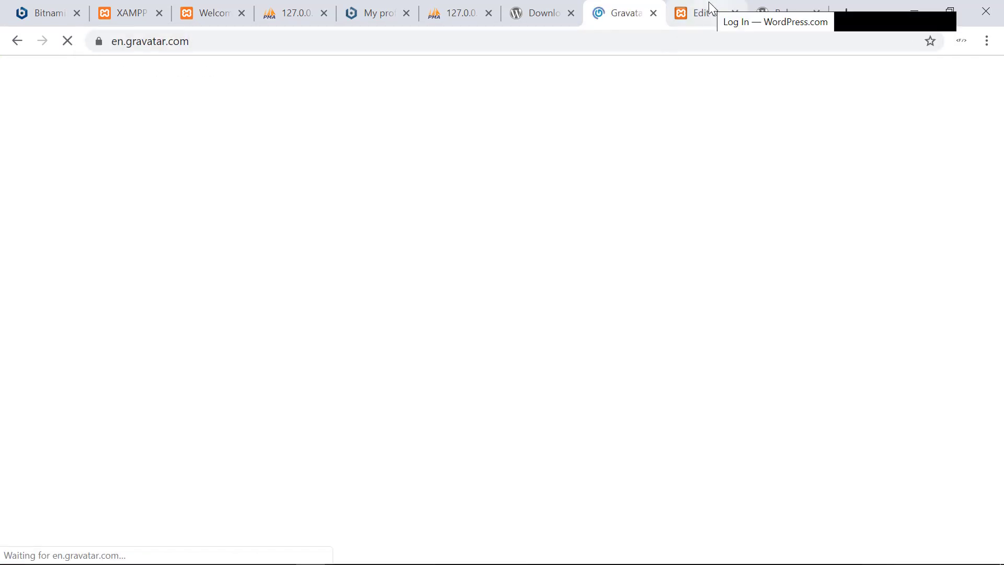
- Return to the Subscriber's Edit User page, checking the e-mail address
click(714, 8)
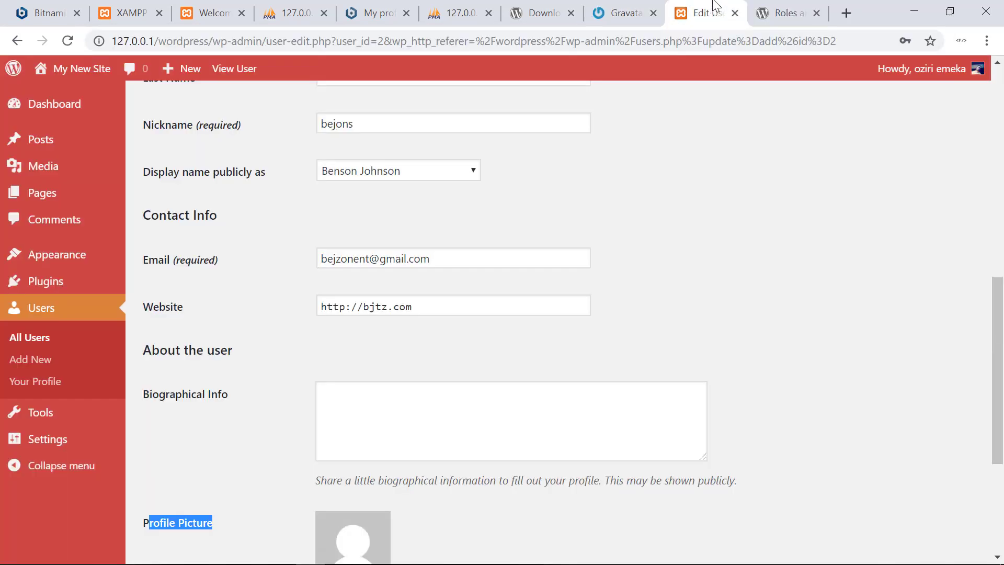
double_click(348, 258)
click(622, 13)
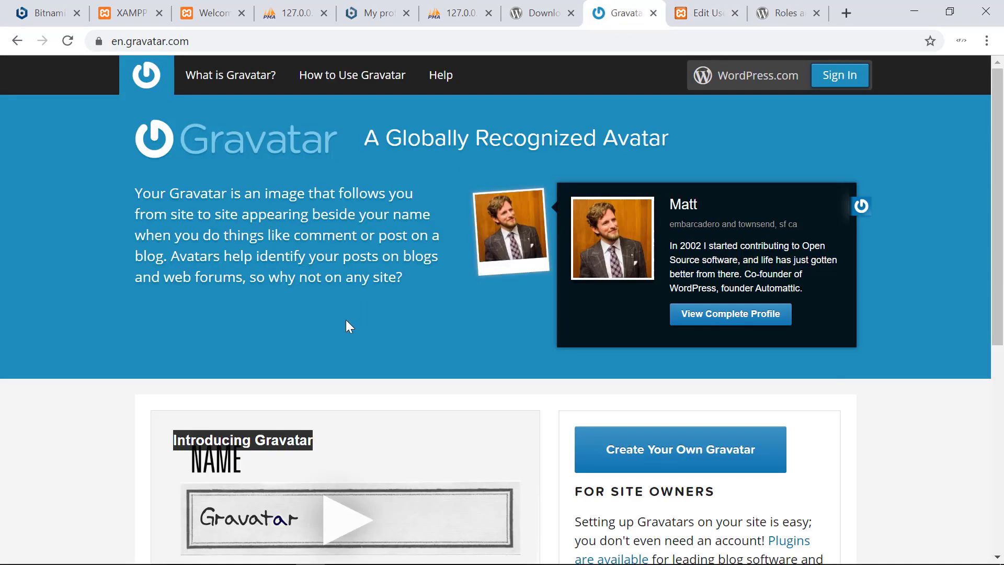
click(703, 13)
scroll(423, 370, down, 3)
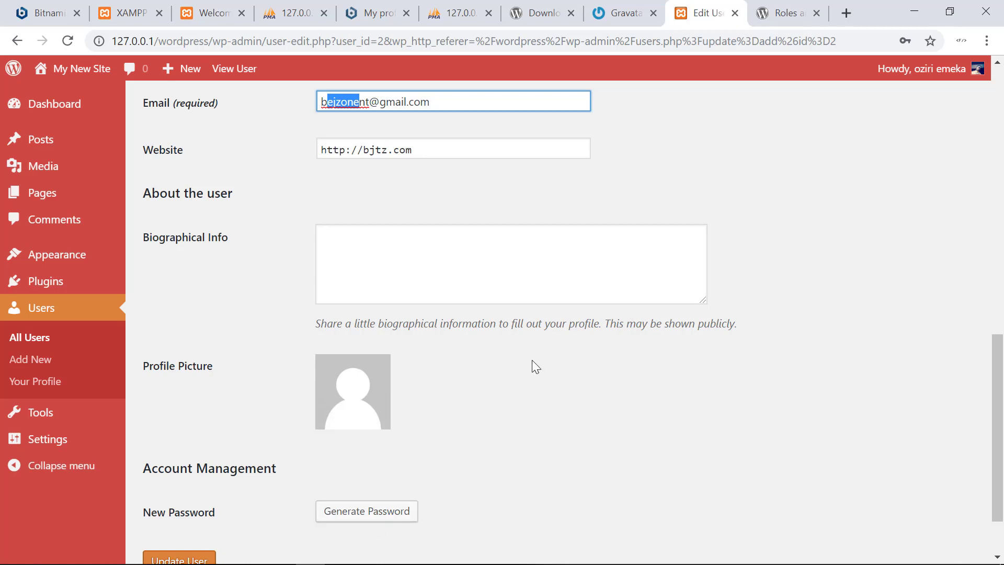
click(399, 553)
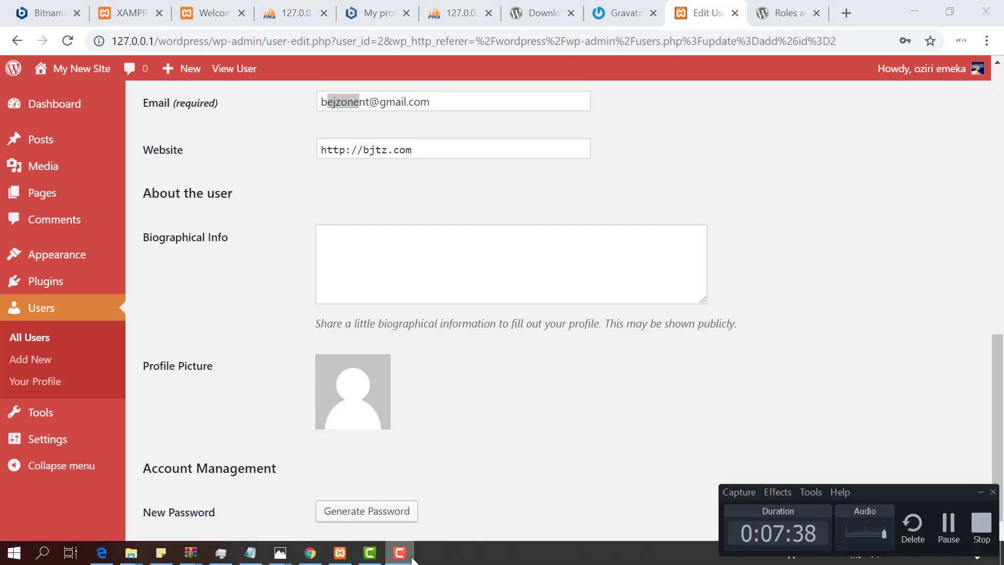